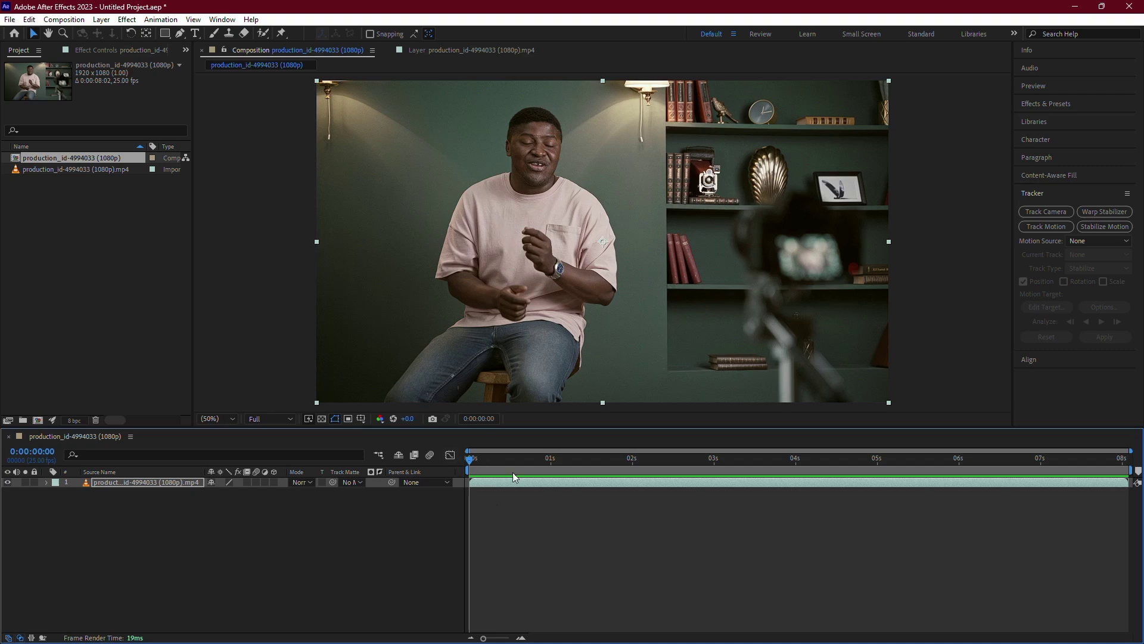
Step: Preview the interview clip briefly, then scrub back near its first frame
key("space")
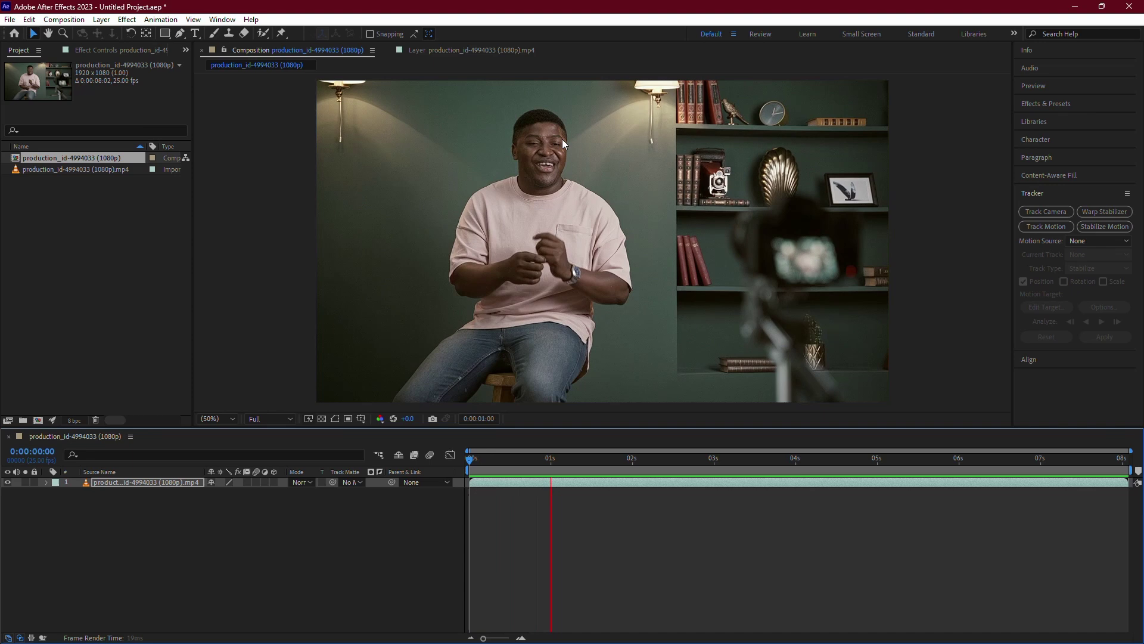
left_click_drag(587, 463, 464, 482)
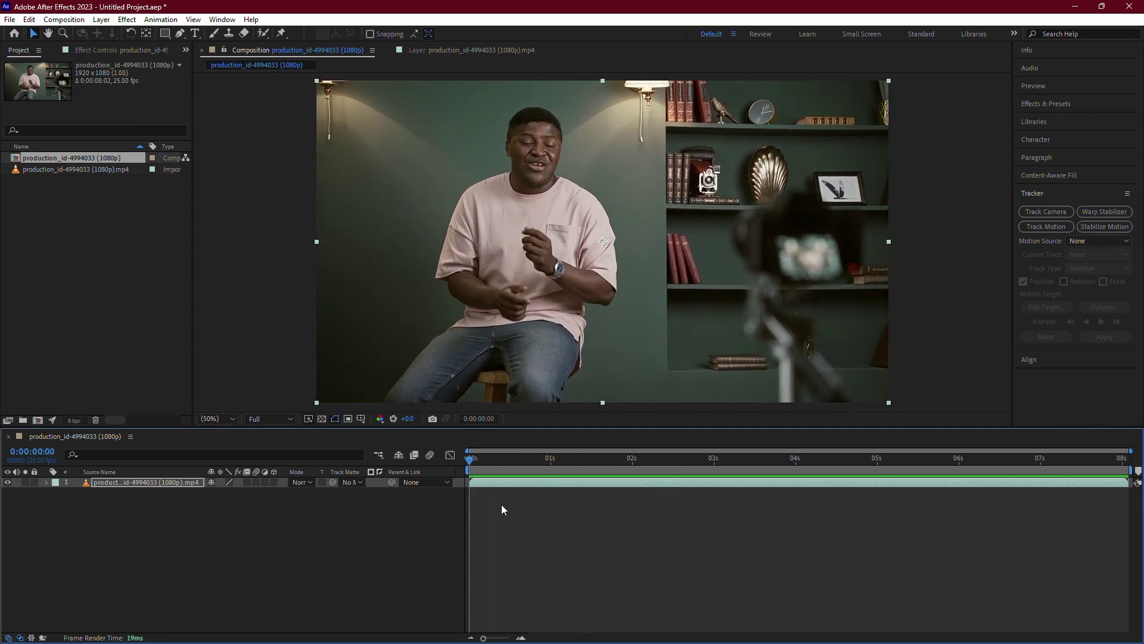
Step: Open the clip in a Fit Layer viewer and place a Stabilize Motion track point on the shirt
double_click(539, 483)
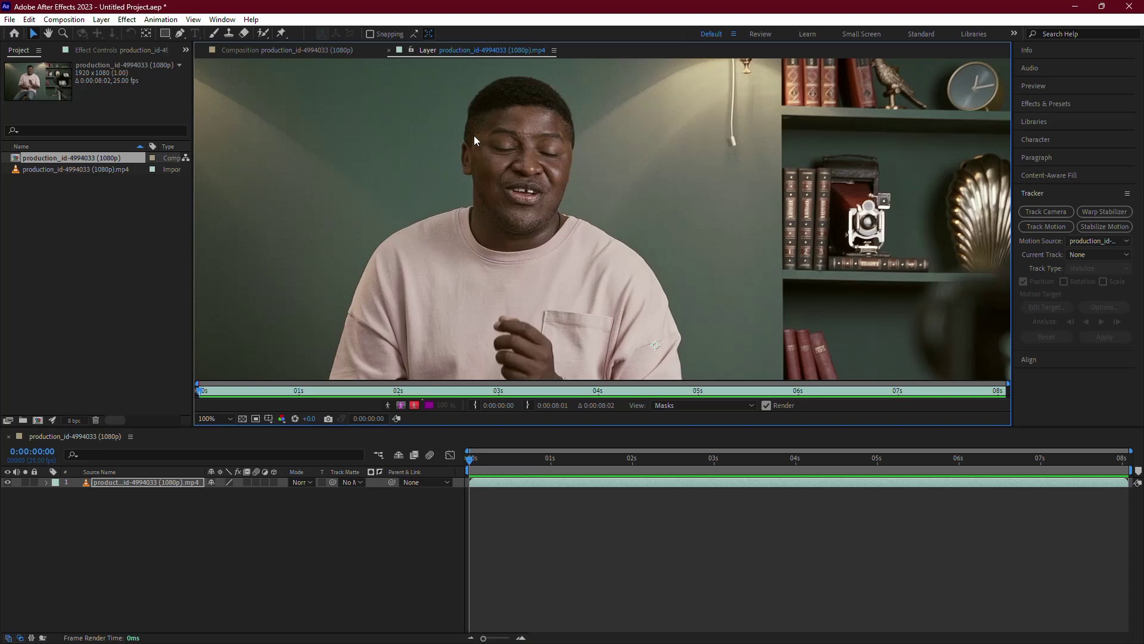
left_click(207, 420)
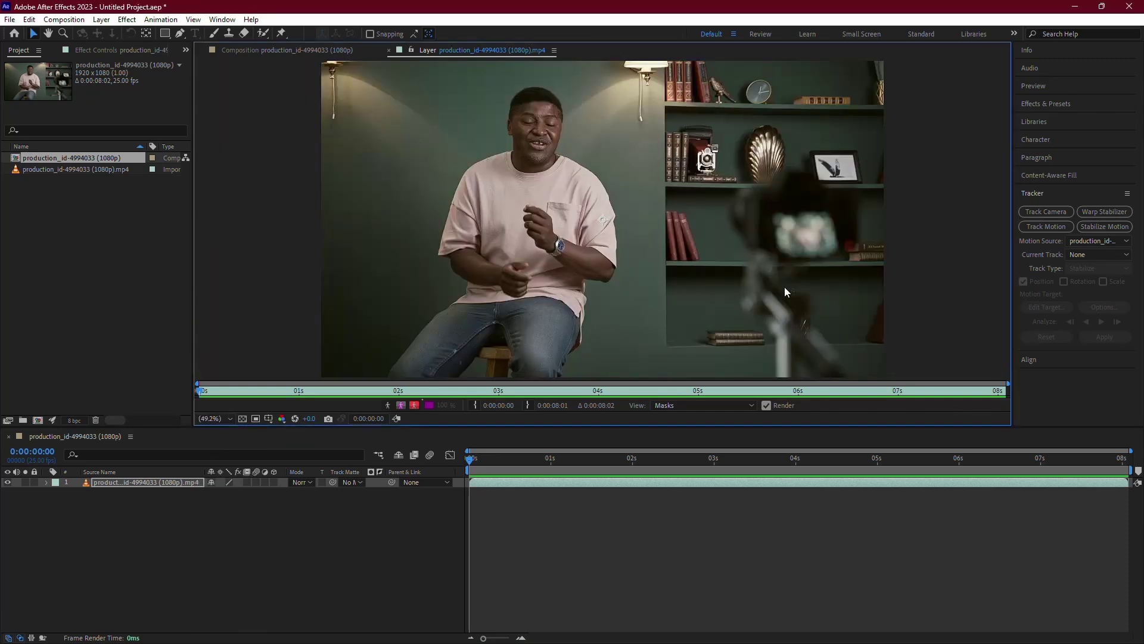
left_click(1055, 196)
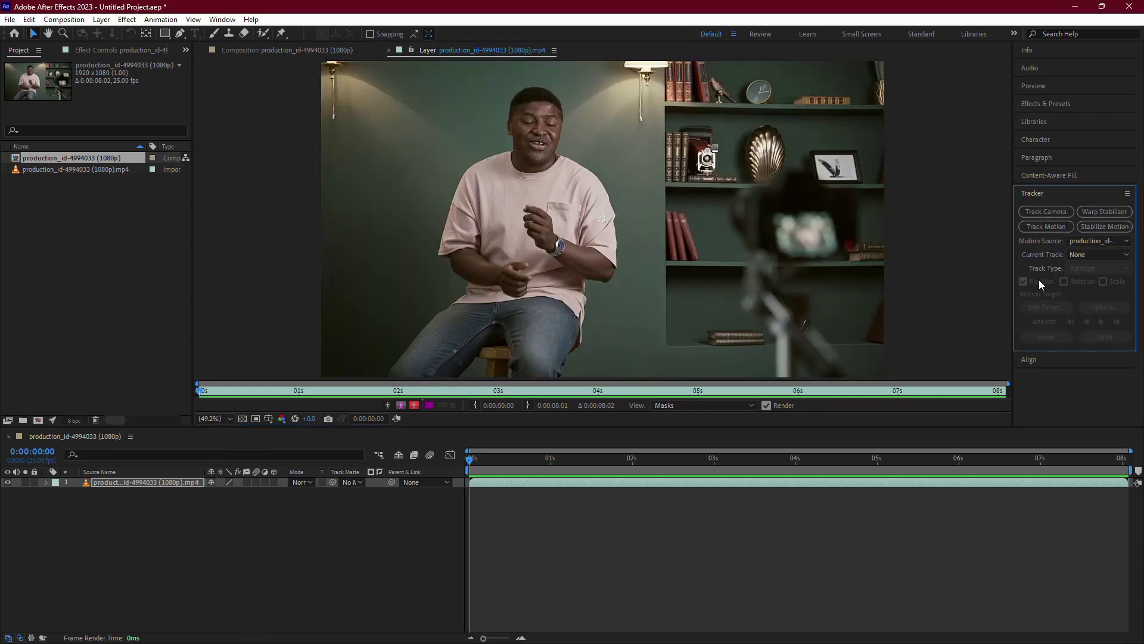
left_click(1109, 227)
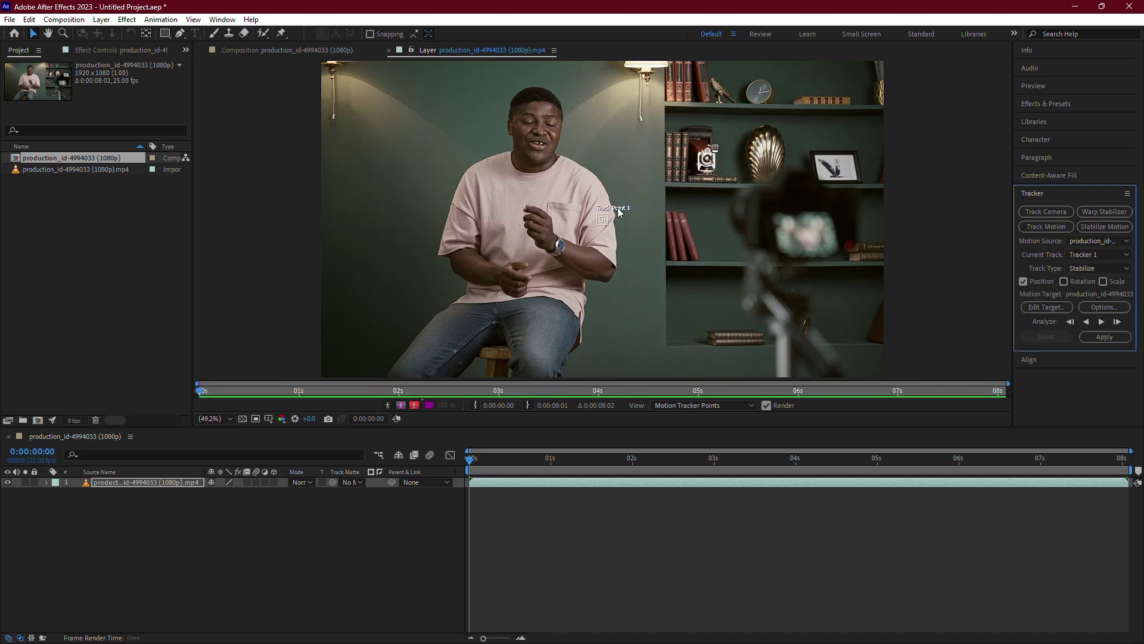
scroll(601, 227, "up", 1)
scroll(604, 227, "up", 2)
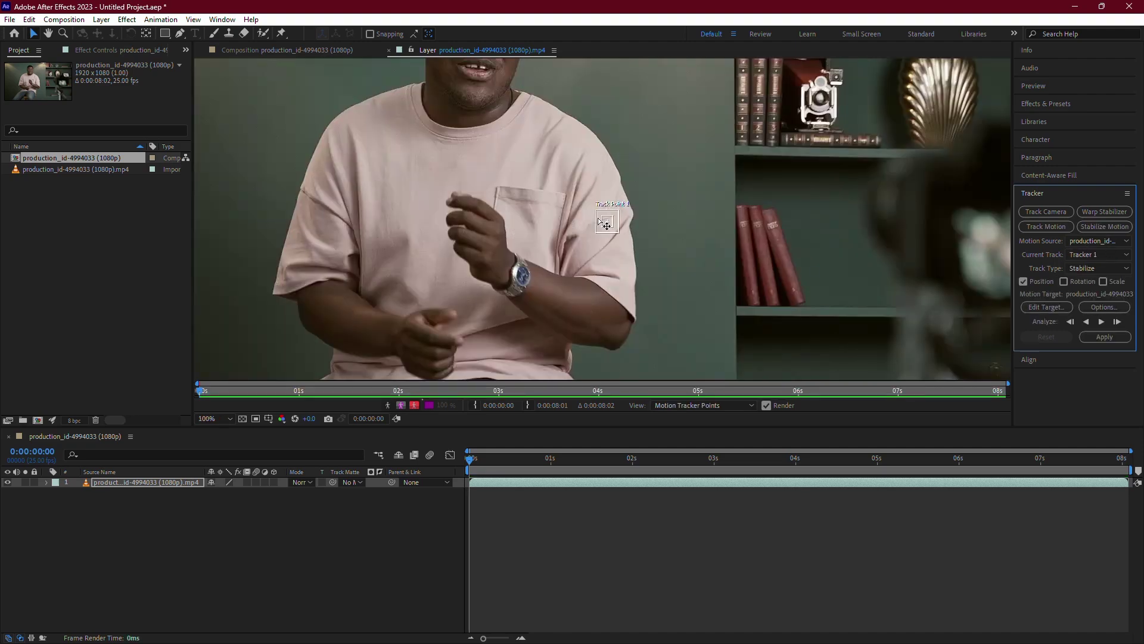
scroll(612, 227, "up", 2)
scroll(617, 228, "down", 2)
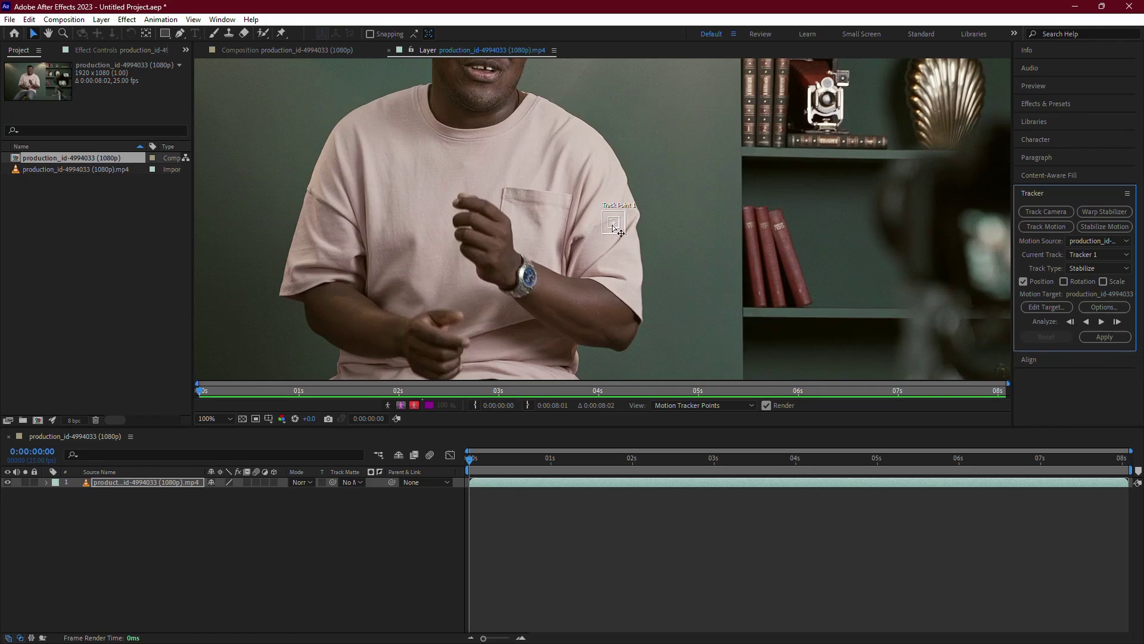
scroll(616, 237, "up", 4)
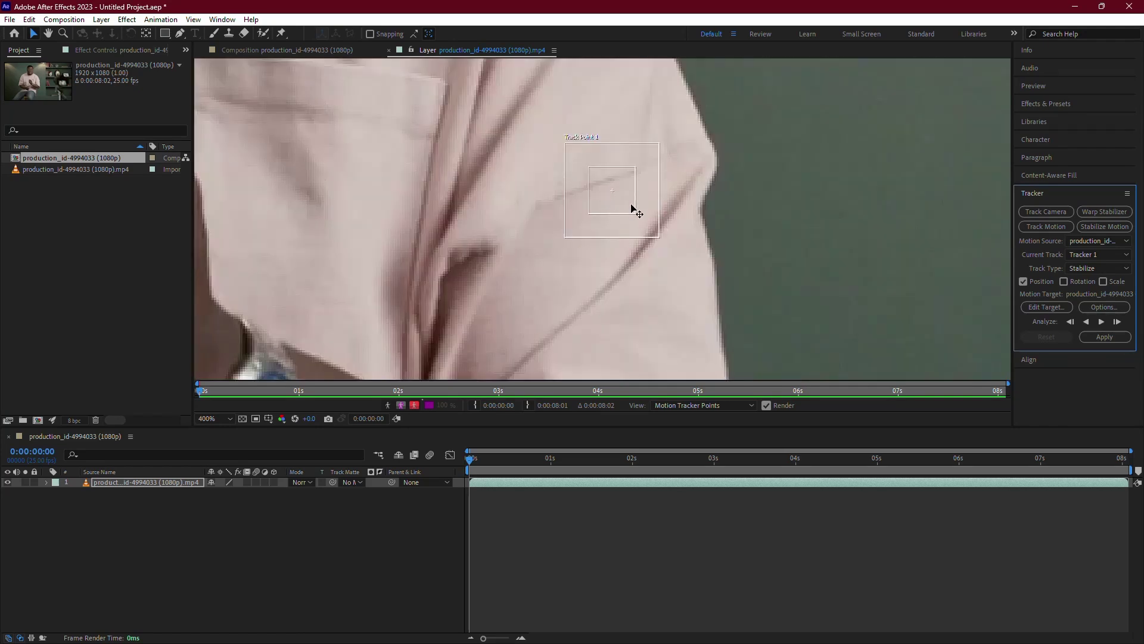
scroll(646, 242, "down", 4)
left_click_drag(633, 235, 561, 188)
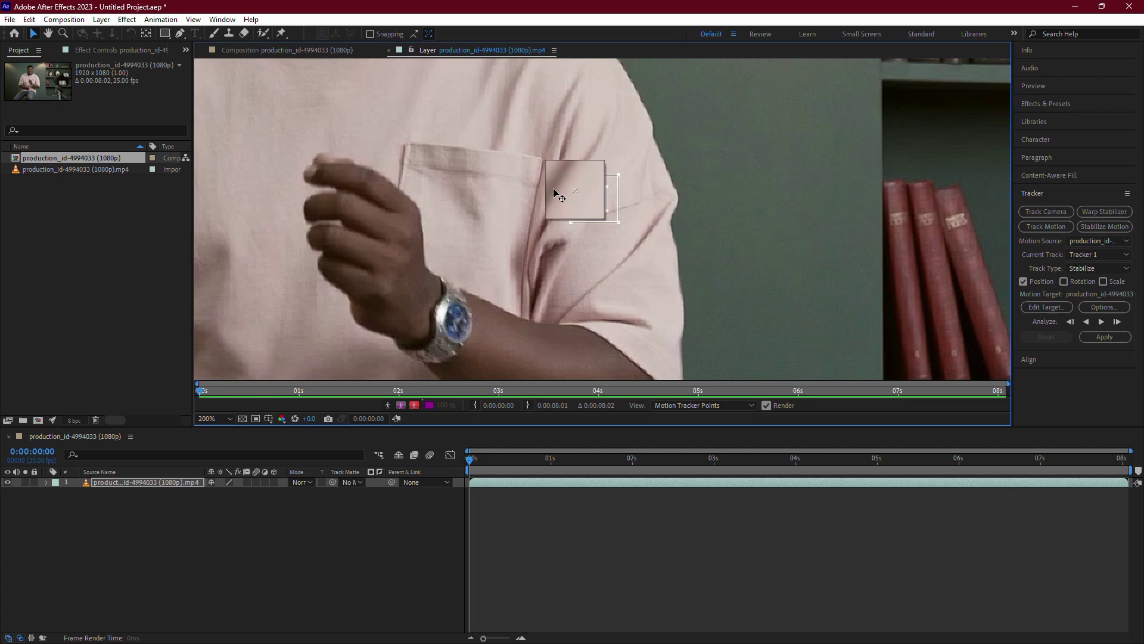
scroll(564, 186, "down", 1)
scroll(362, 104, "down", 1)
scroll(506, 242, "up", 1)
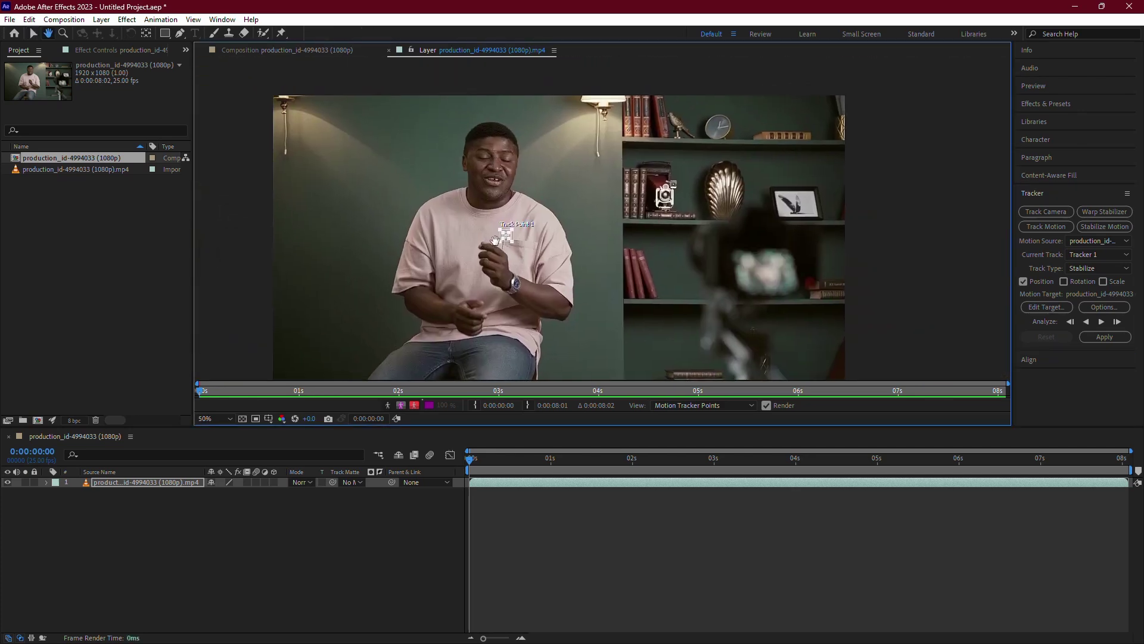
scroll(505, 241, "up", 1)
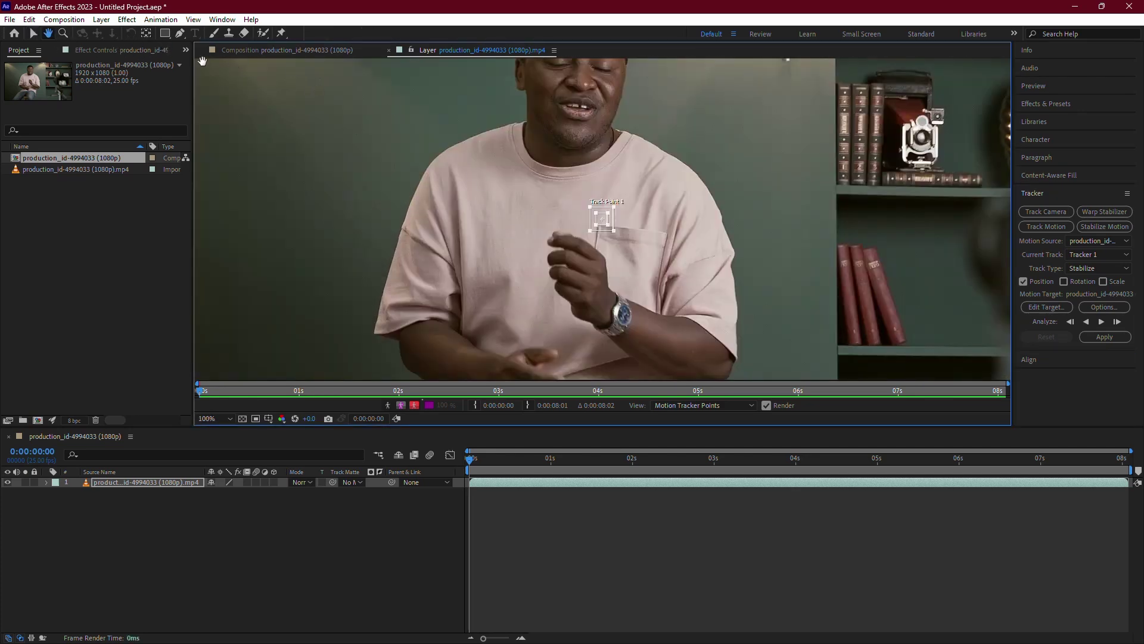
Step: Move Track Point 1 onto the face between the eyes and widen its search box
left_click(34, 33)
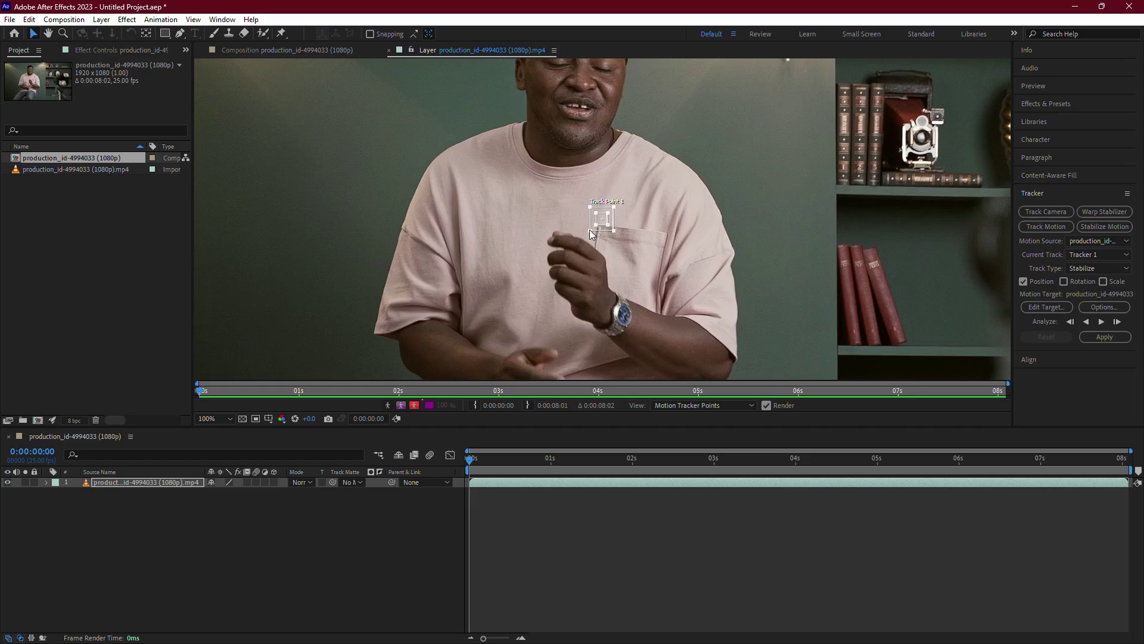
mouse_move(589, 230)
left_mouse_down()
mouse_move(571, 253)
mouse_move(557, 105)
mouse_move(622, 209)
left_mouse_up()
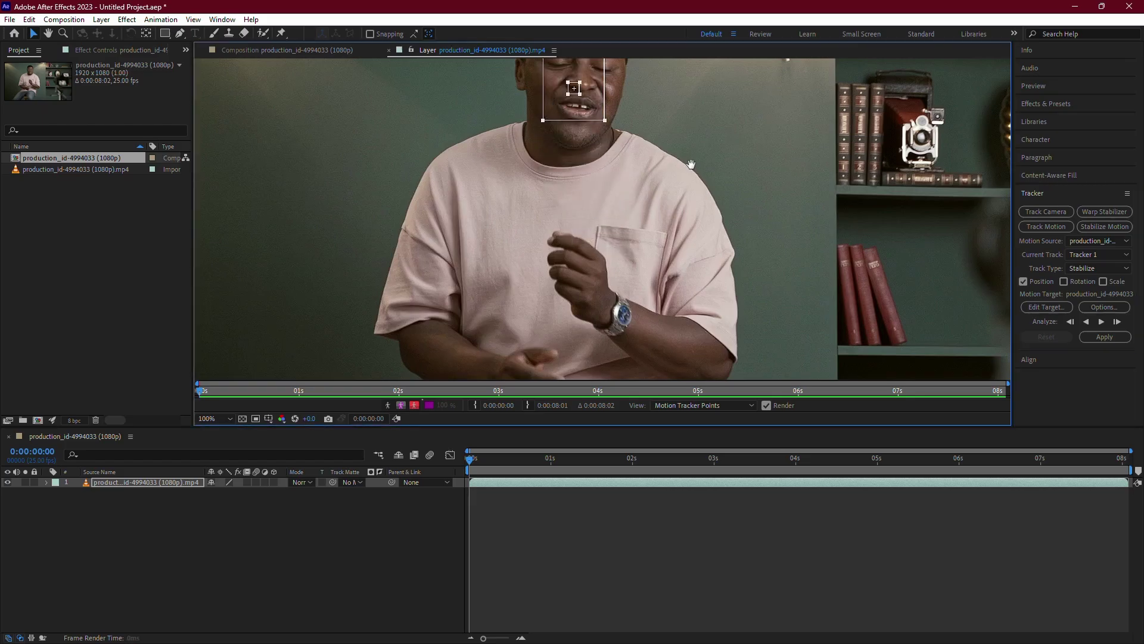
left_click(33, 34)
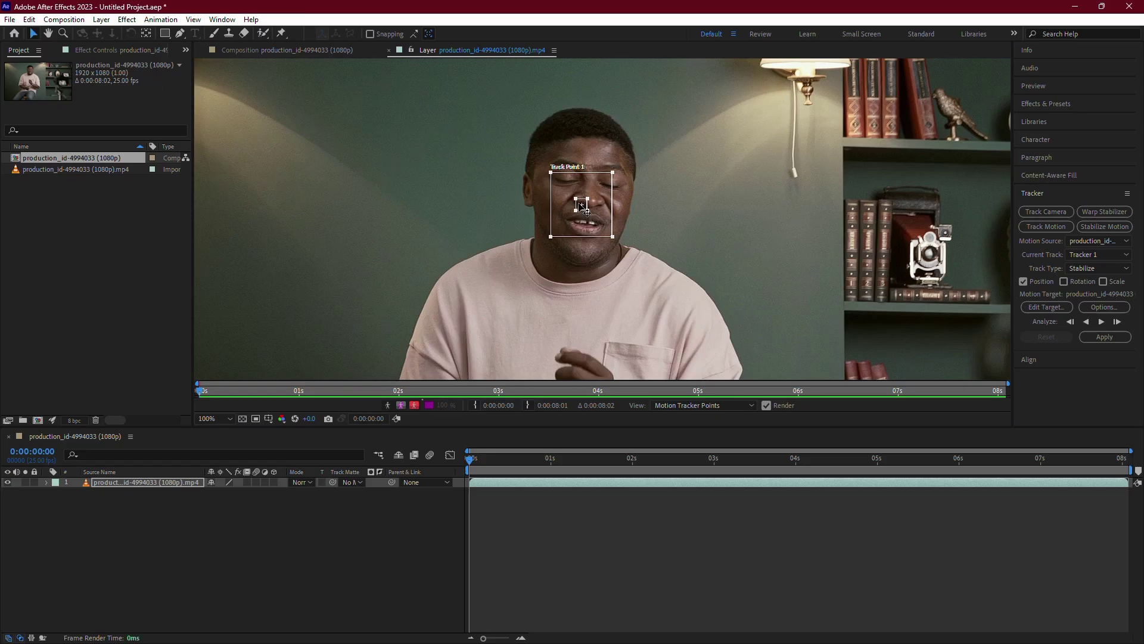
left_click_drag(582, 205, 592, 202)
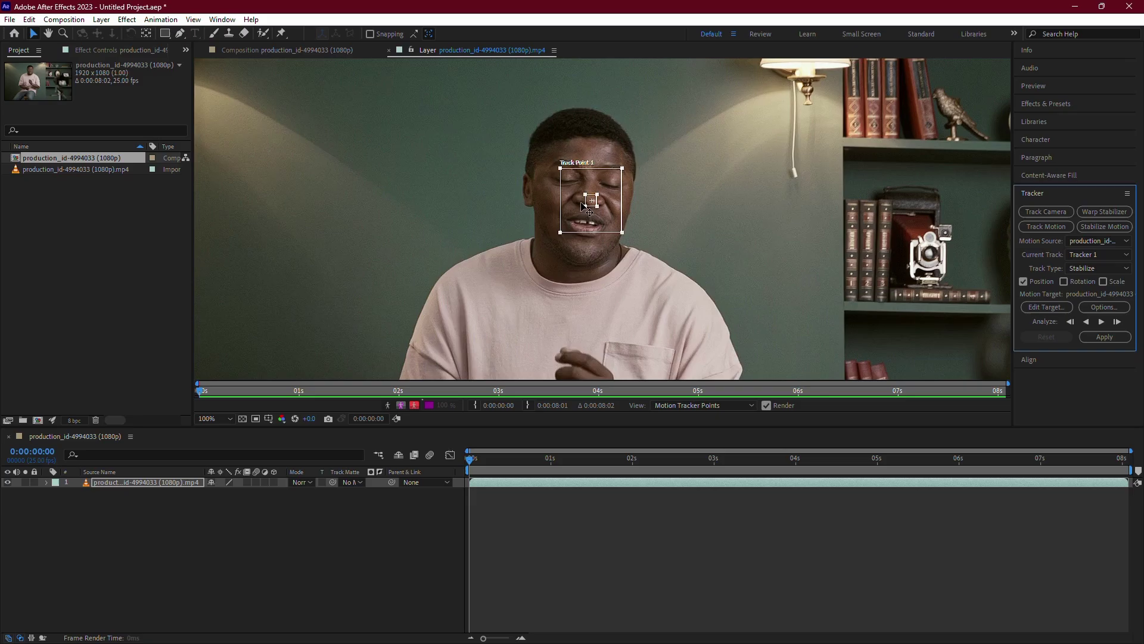
left_click_drag(561, 168, 557, 170)
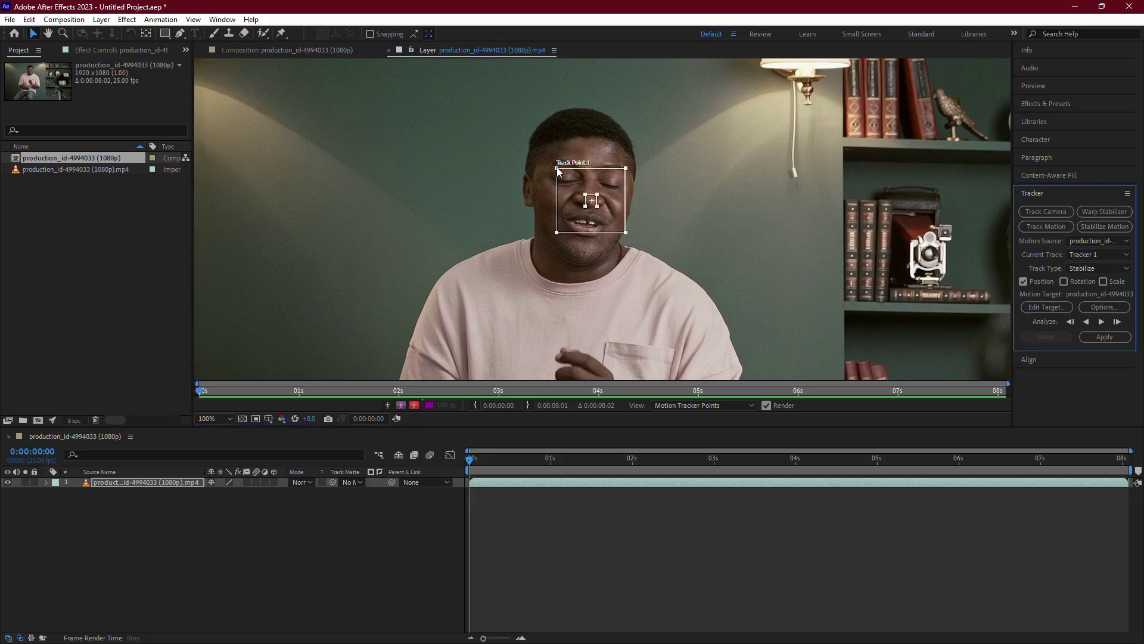
Step: Fit the viewer up to 100% and analyze Tracker 1 forward, tracking about 1.7 seconds
left_click(229, 417)
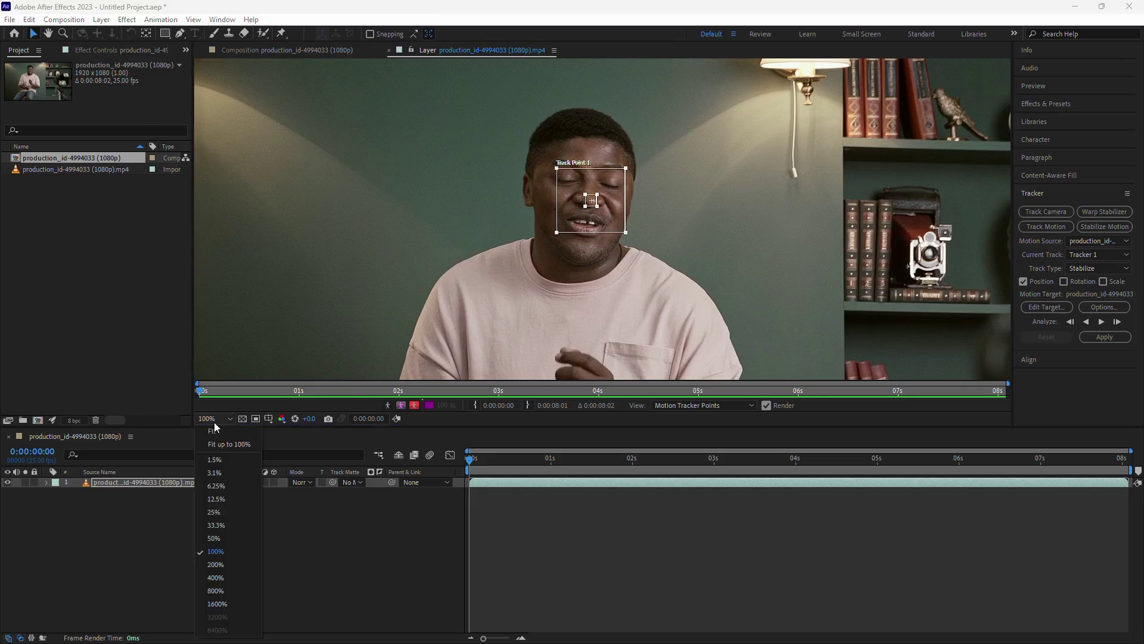
left_click(224, 444)
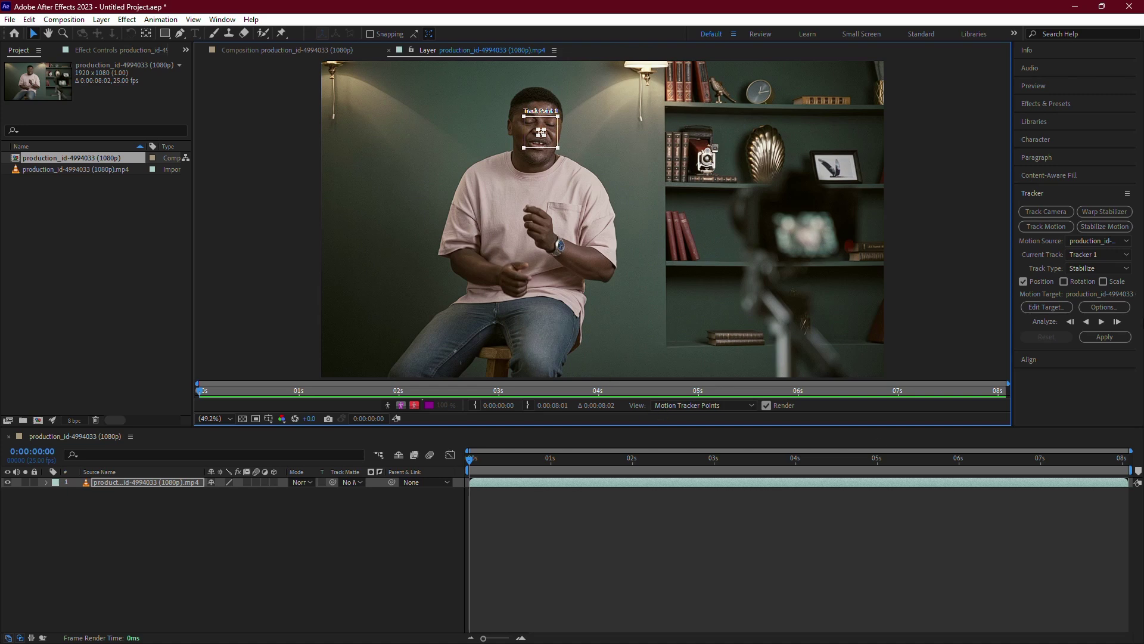
left_click(1101, 322)
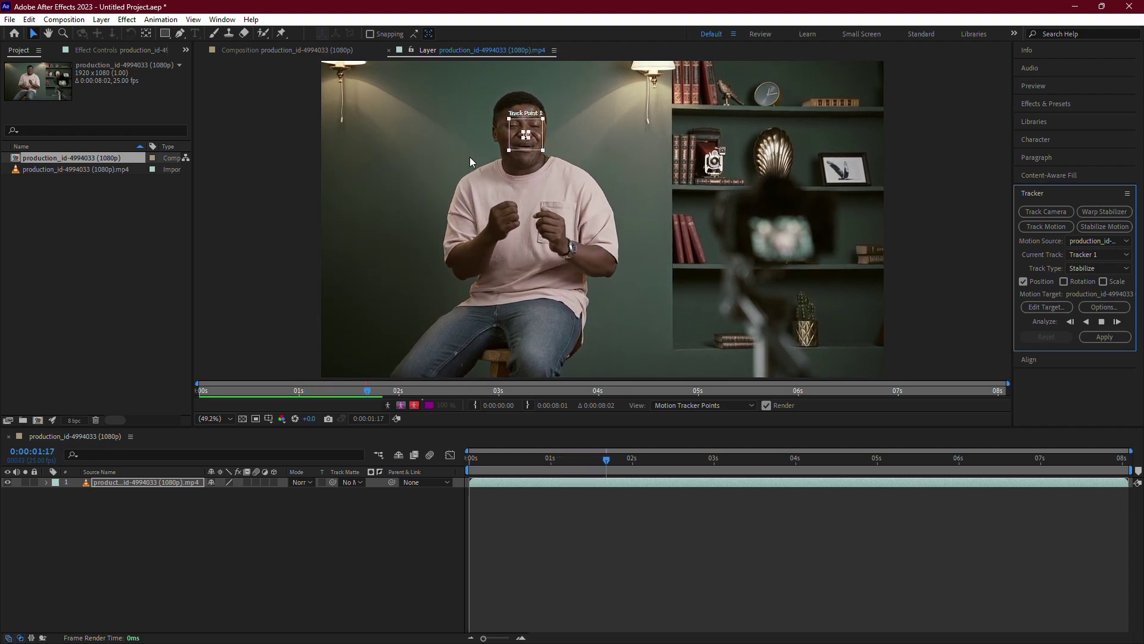
Step: Nudge Track Point 1 onto the face at 0:00:01:21, check frames, and fit the view
mouse_move(852, 463)
left_mouse_down()
mouse_move(553, 463)
mouse_move(824, 456)
left_mouse_up()
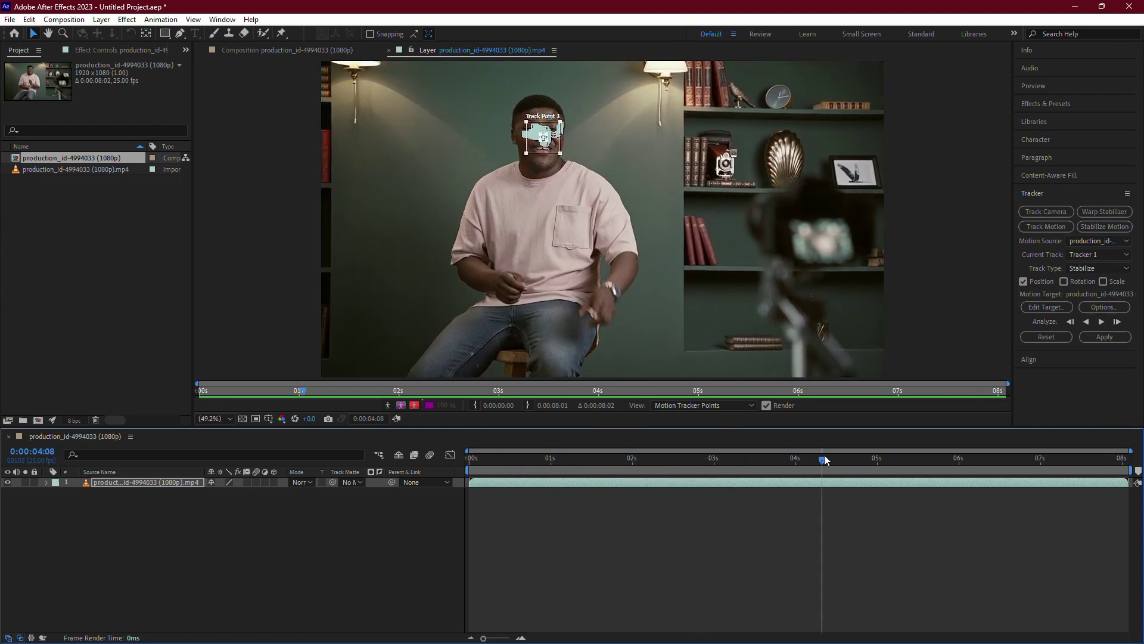
scroll(567, 192, "up", 5)
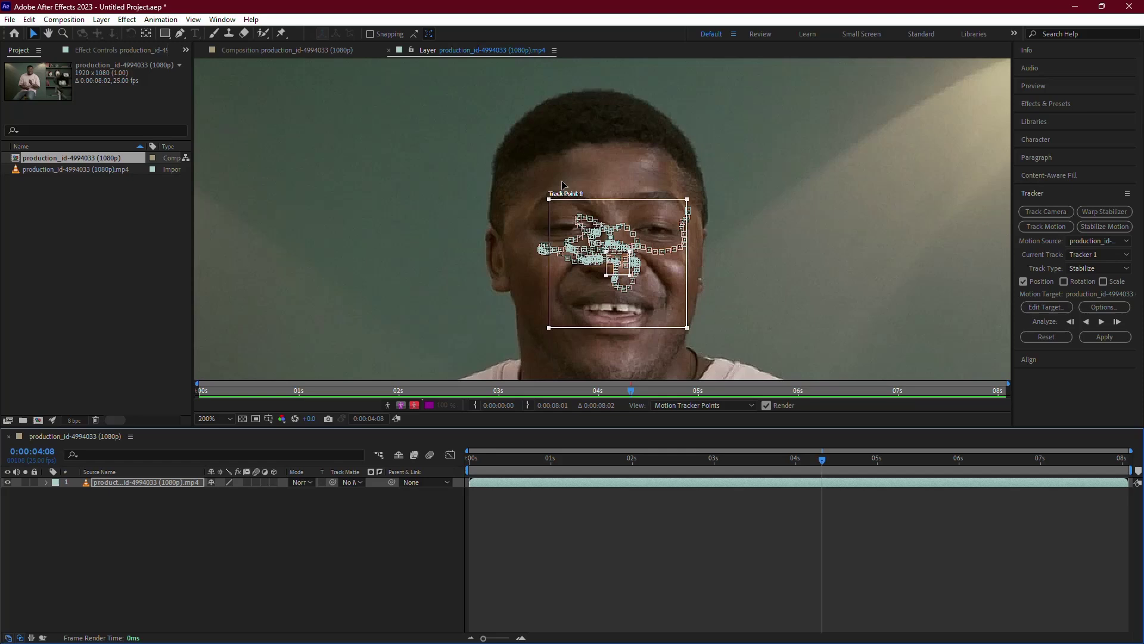
scroll(568, 191, "down", 7)
scroll(567, 192, "up", 4)
scroll(563, 188, "up", 2)
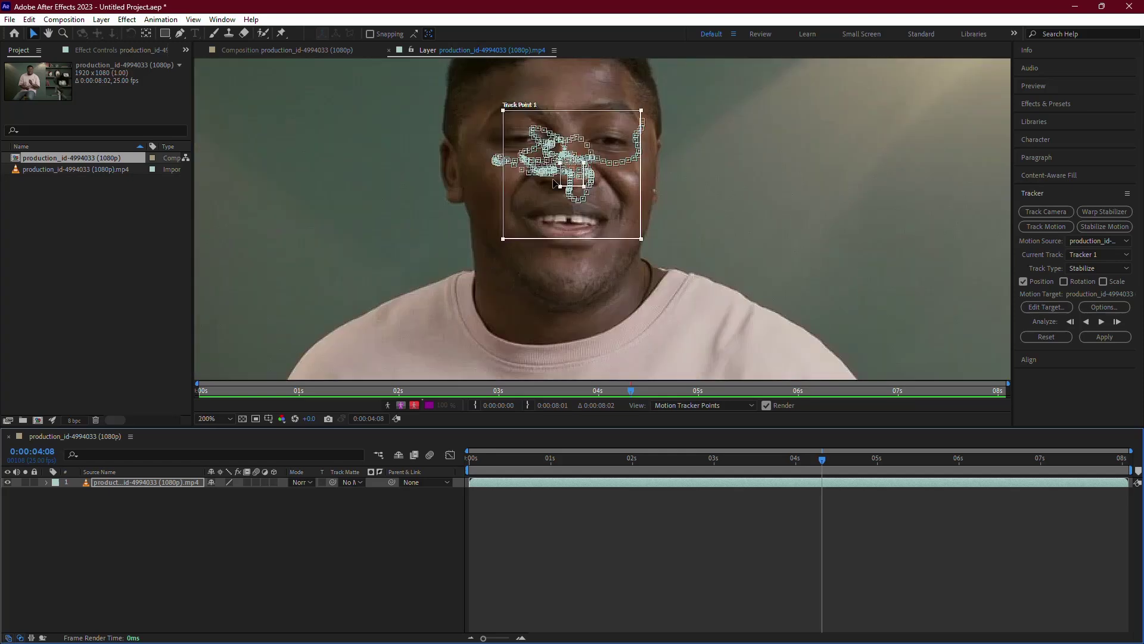
left_click(572, 182)
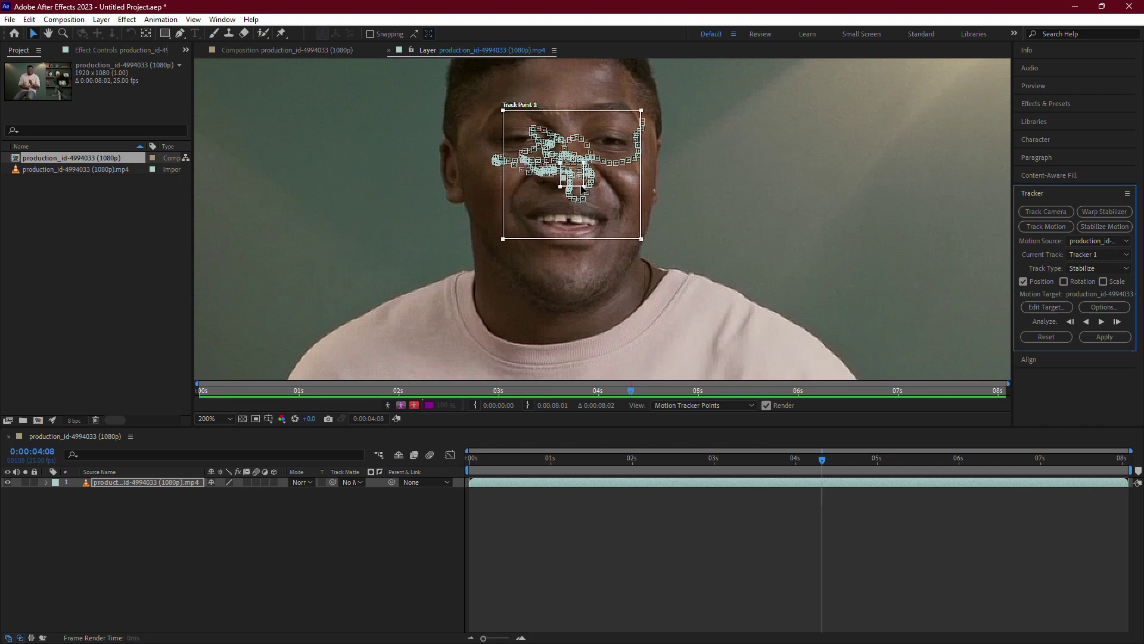
left_click_drag(573, 182, 576, 176)
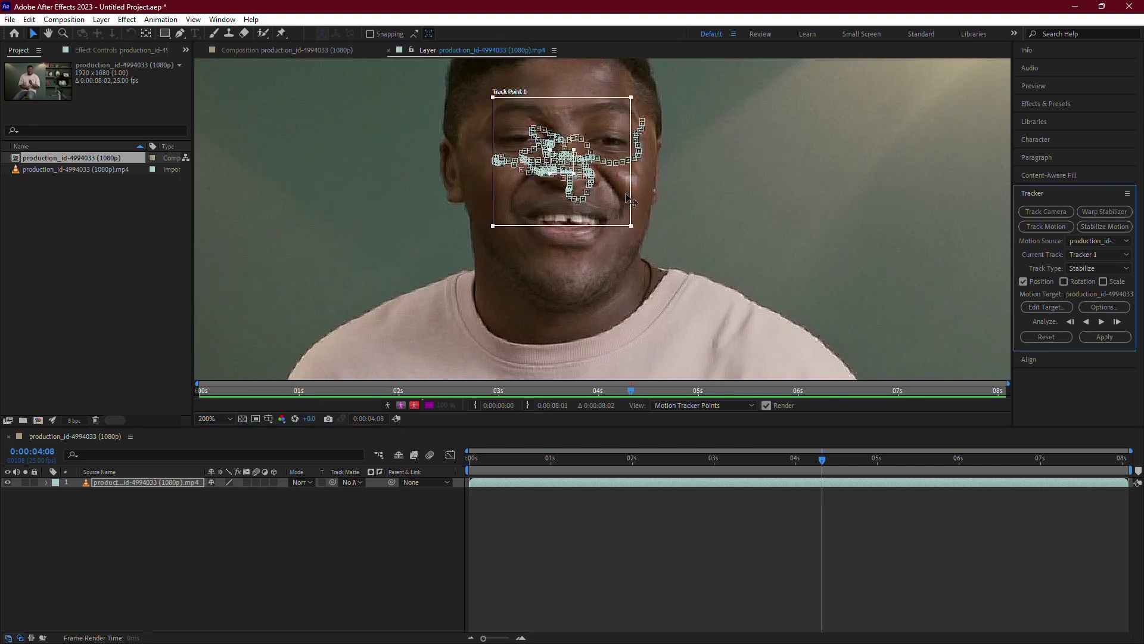
key("Page_Down")
key("Page_Down")
key("Page_Down")
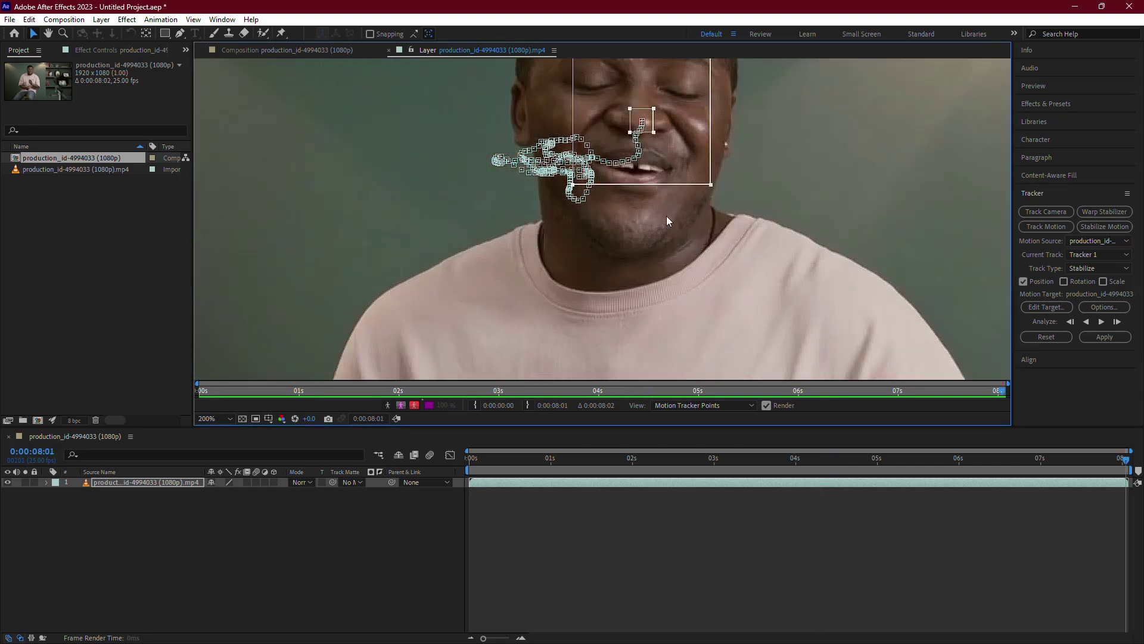
scroll(670, 225, "down", 2)
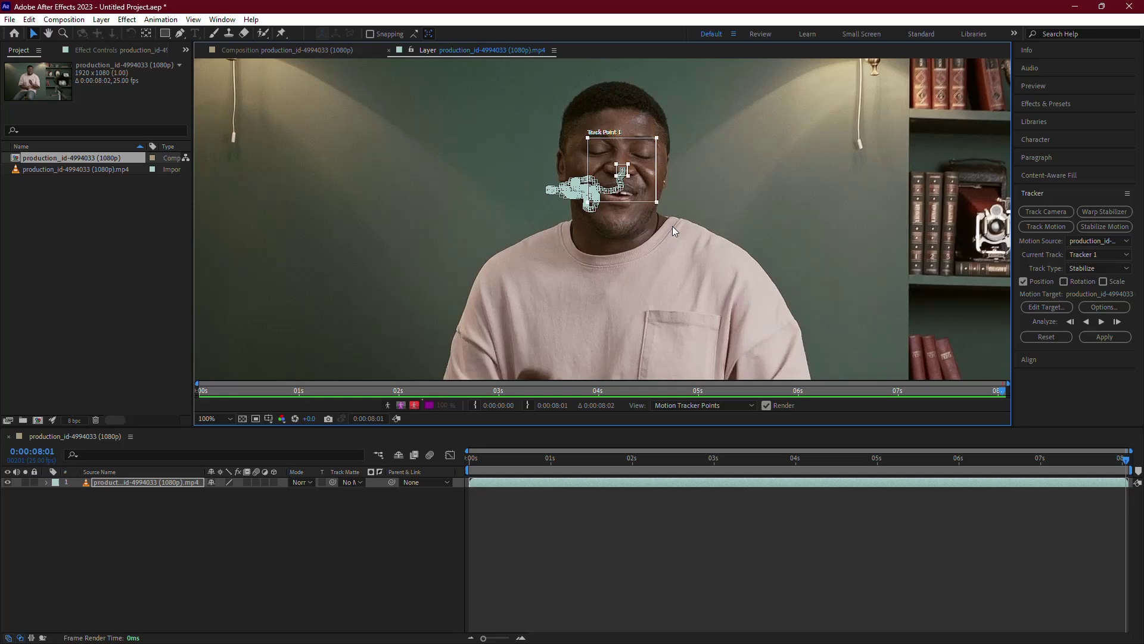
scroll(672, 230, "down", 1)
left_click(224, 419)
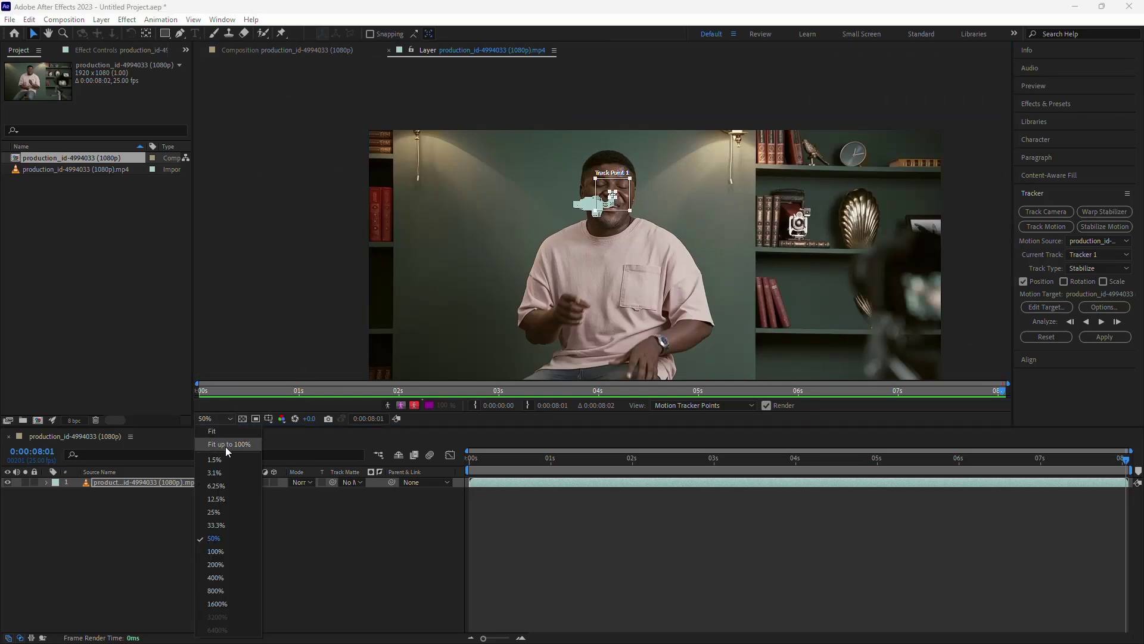
left_click(225, 446)
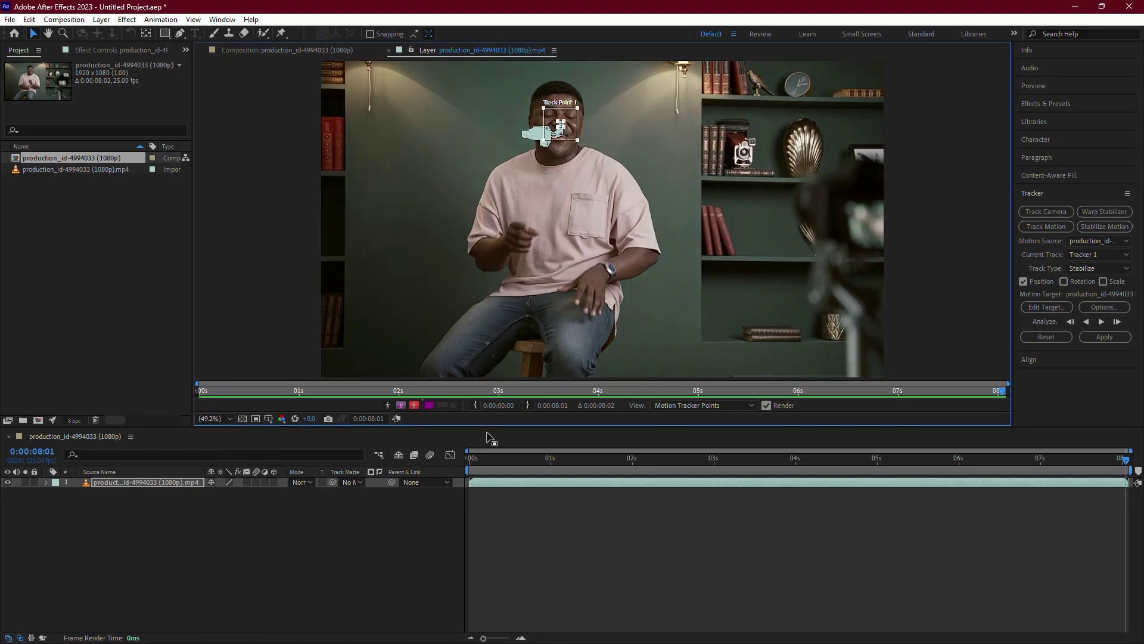
Step: Apply Tracker 1's face track to the video layer in X and Y
left_click(1086, 337)
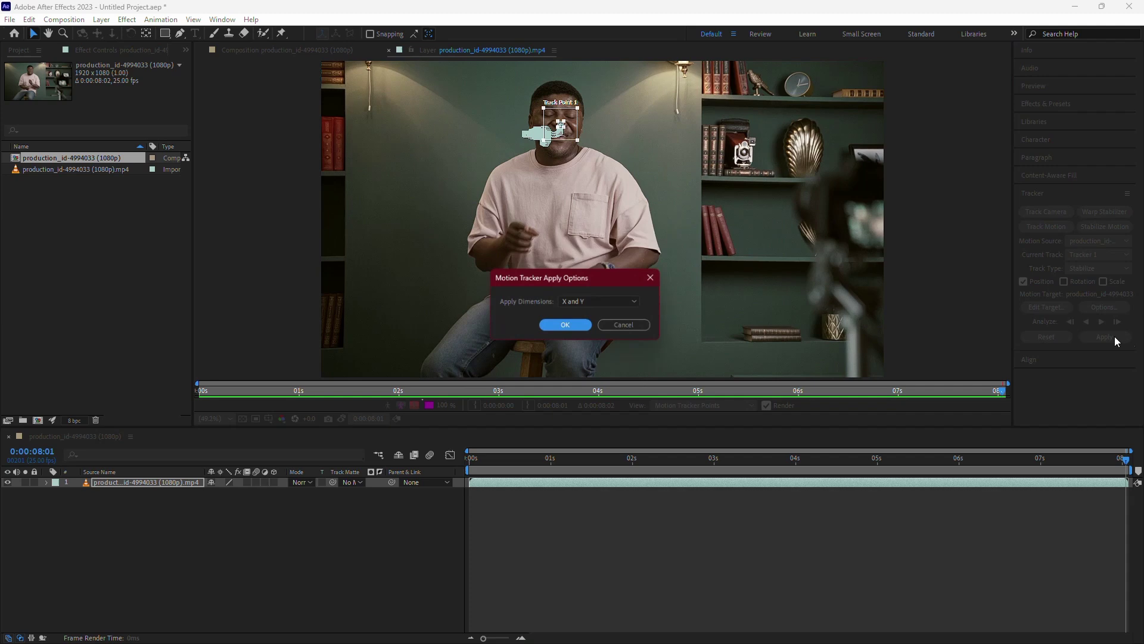
left_click(590, 301)
left_click(573, 320)
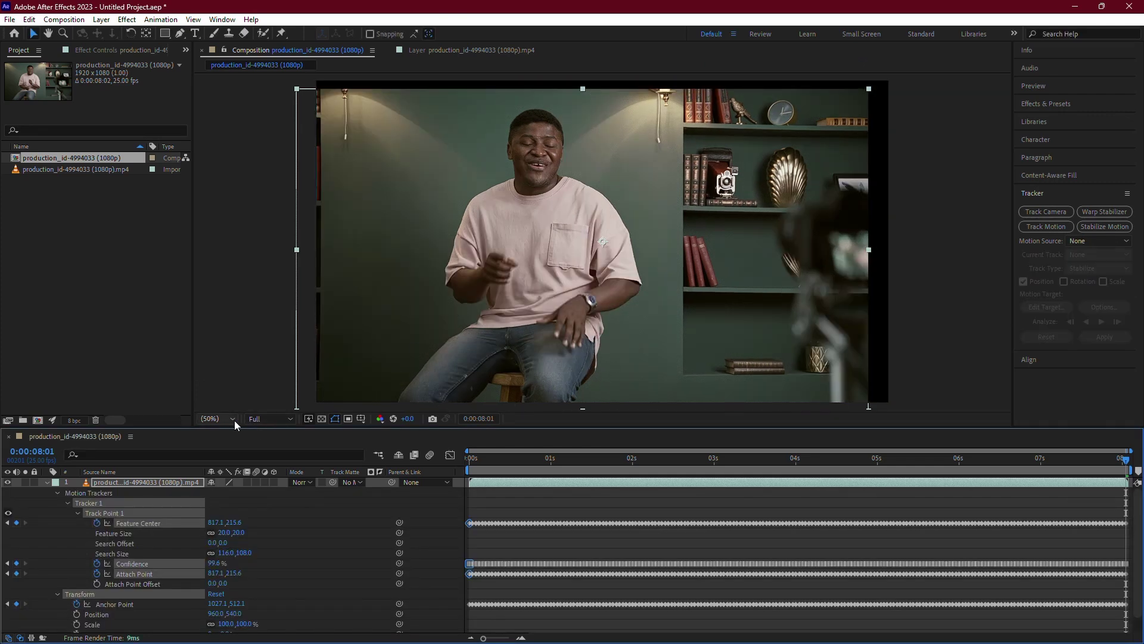
Step: Preview the stabilized clip, collapse its layer properties, and park on an early frame
key("space")
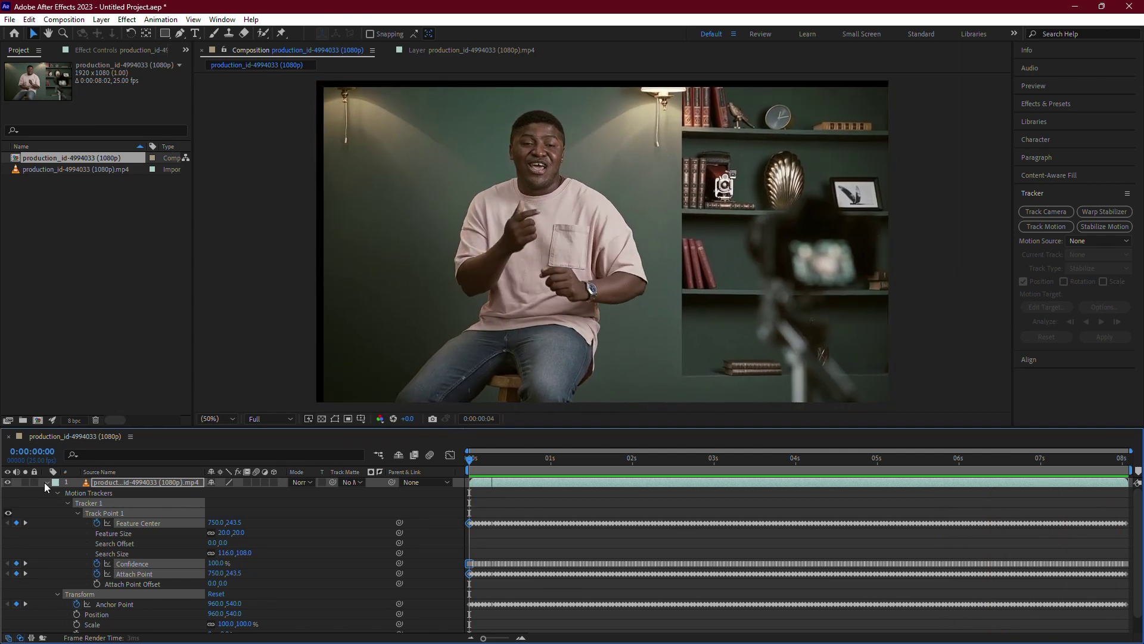
left_click(47, 483)
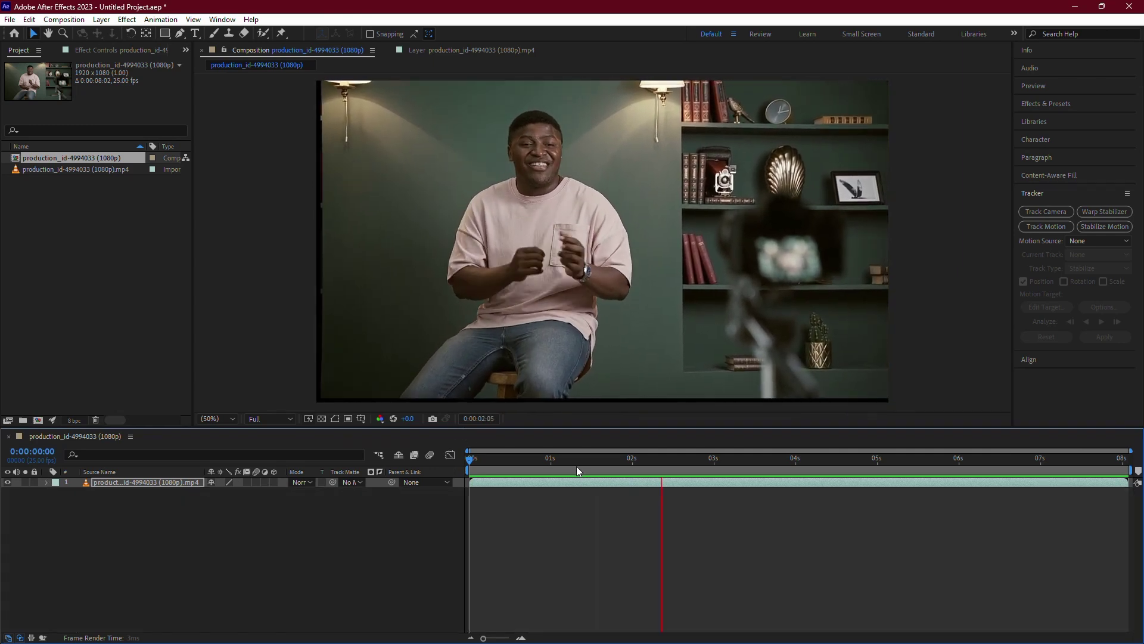
left_click_drag(577, 466, 485, 461)
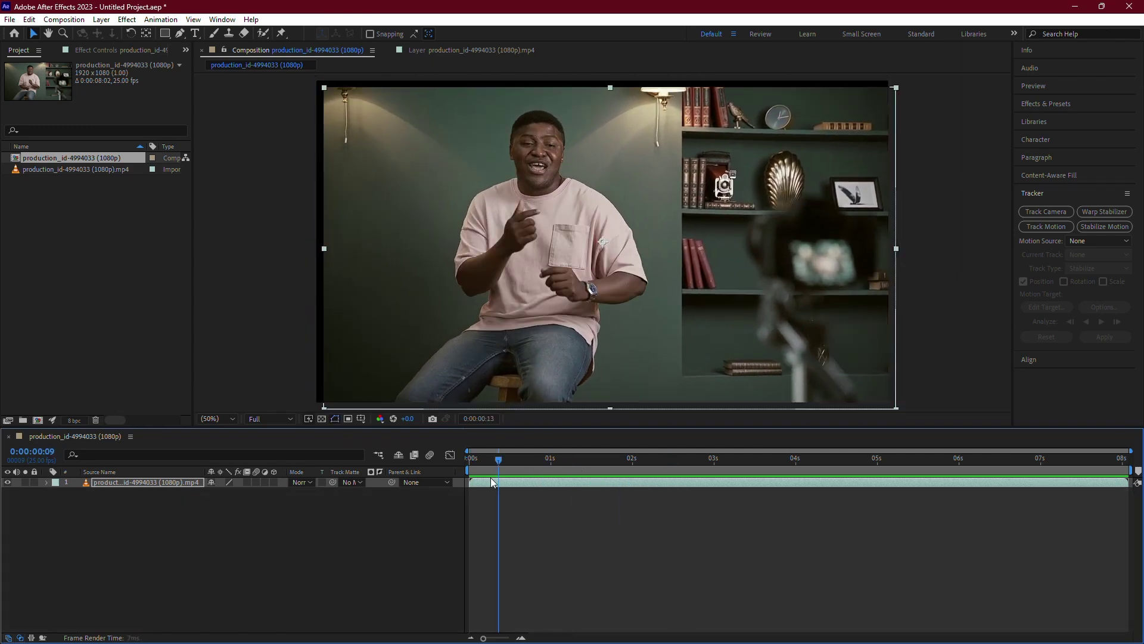
Step: Search Effects & Presets for 'Motion t' and drag Stylize > Motion Tile onto the clip
left_click(1037, 104)
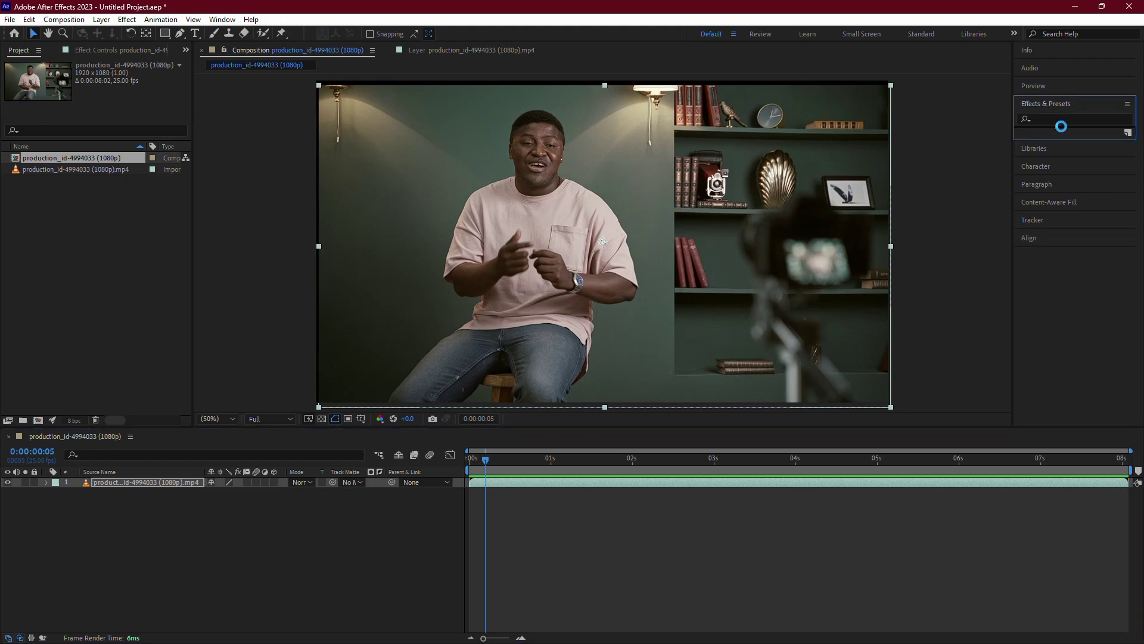
left_click(1046, 124)
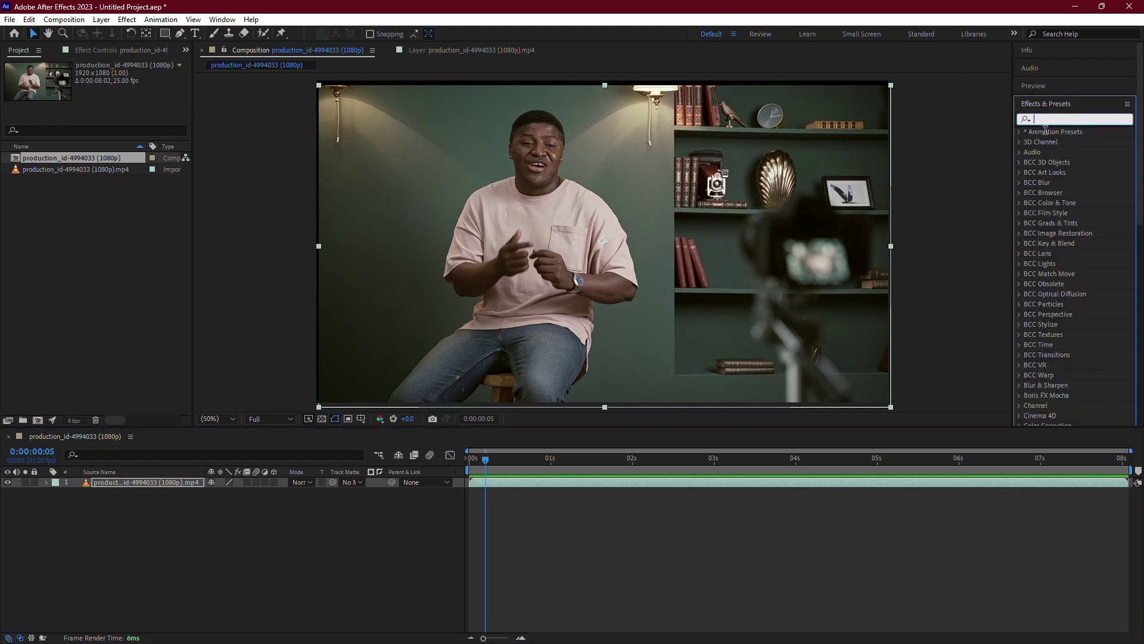
type("Motion t")
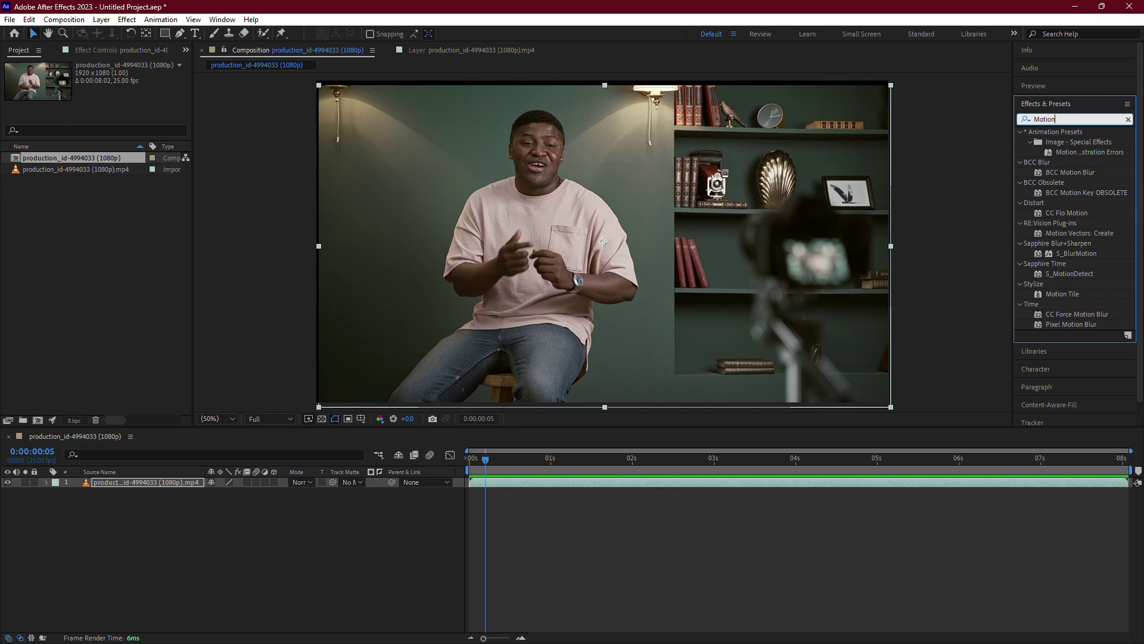
left_click_drag(1065, 141, 567, 489)
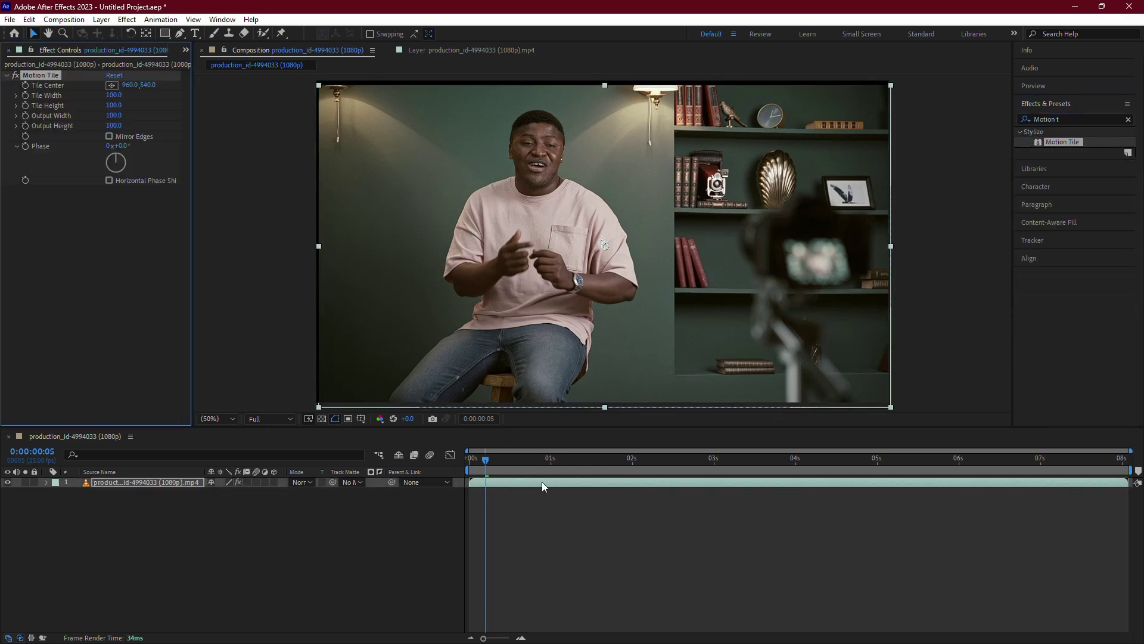
Step: Set Motion Tile output width and height to 250 and enable Mirror Edges
left_click(114, 116)
left_click(111, 126)
type("250")
key("Return")
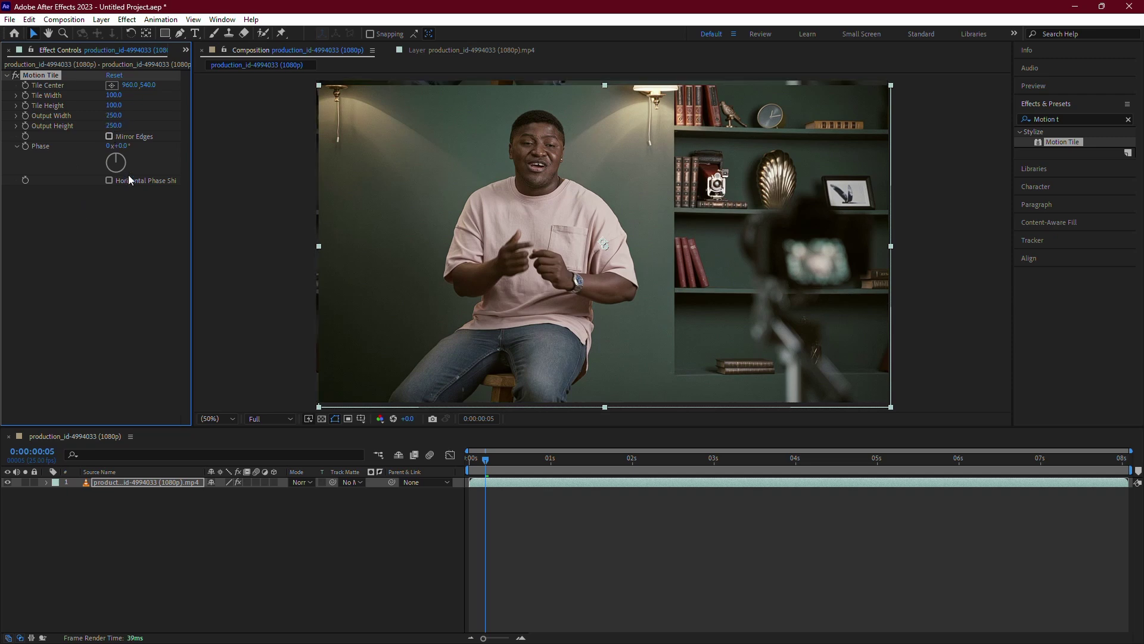
left_click_drag(492, 450, 470, 455)
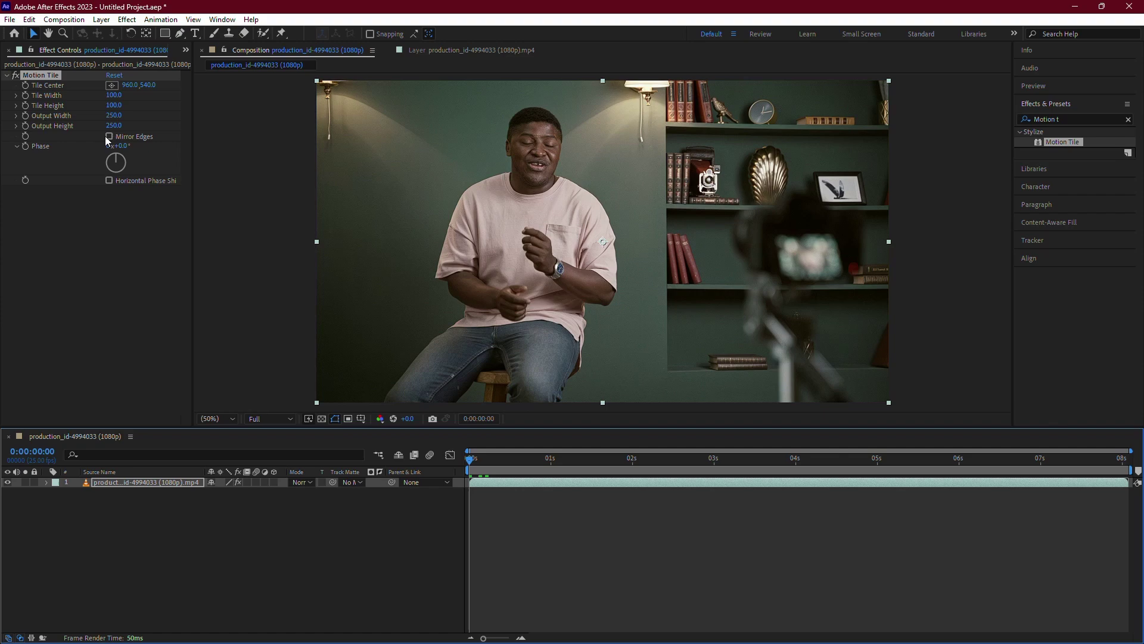
left_click(105, 136)
Step: Preview the clip from near the start to check the filled borders
key("space")
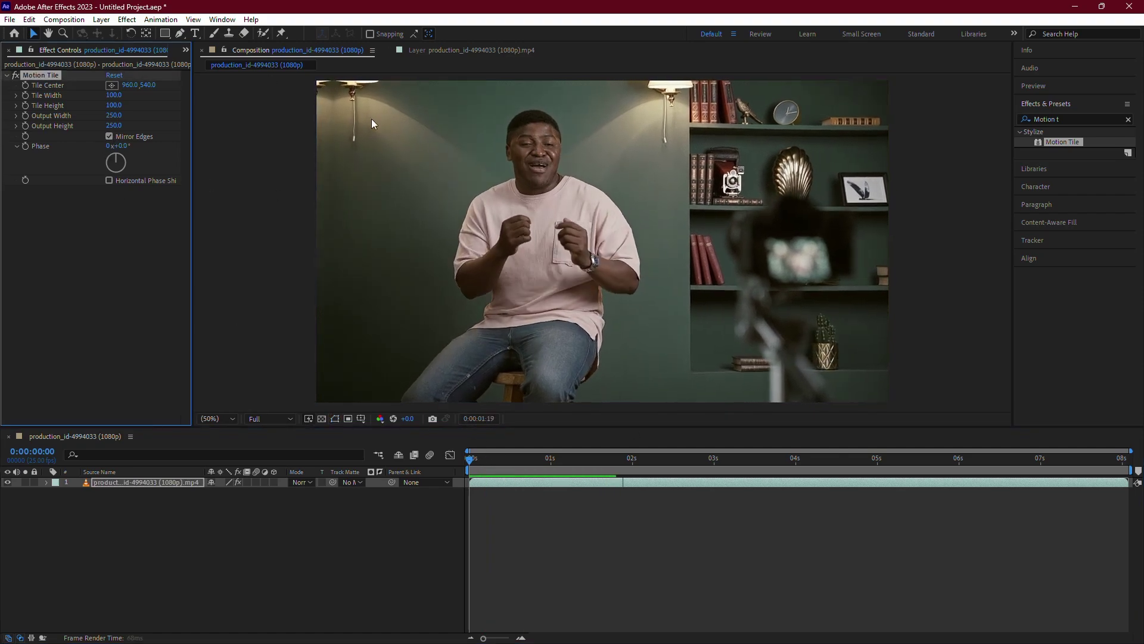
left_click_drag(538, 458, 471, 457)
key("space")
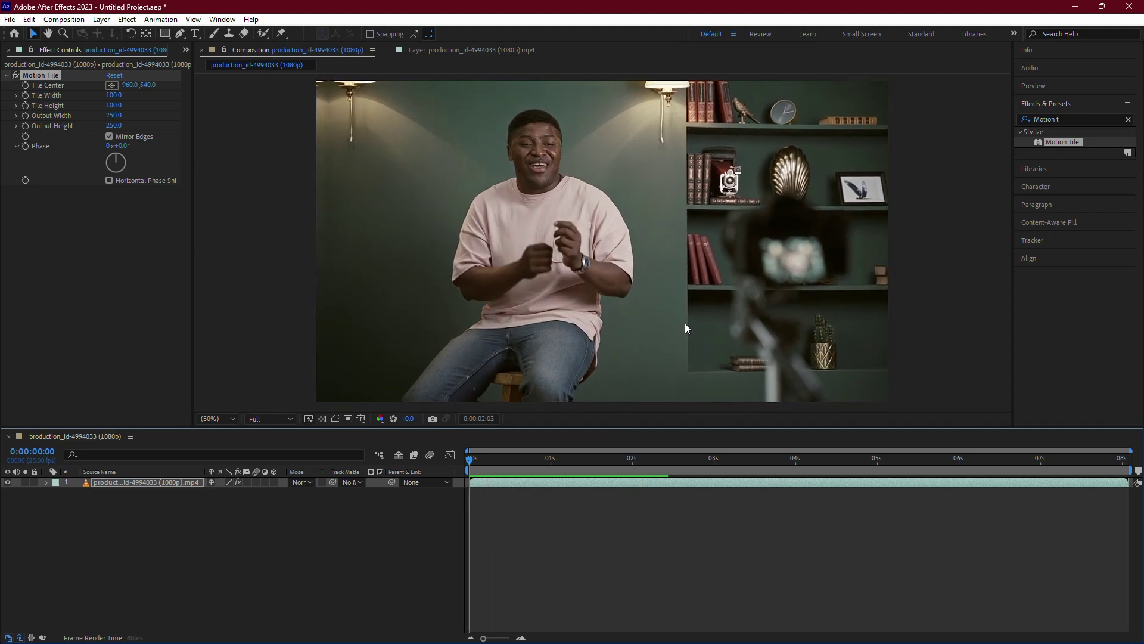
Step: Delete Motion Tile and raise the layer's Scale through 105% to 116%
left_click(35, 74)
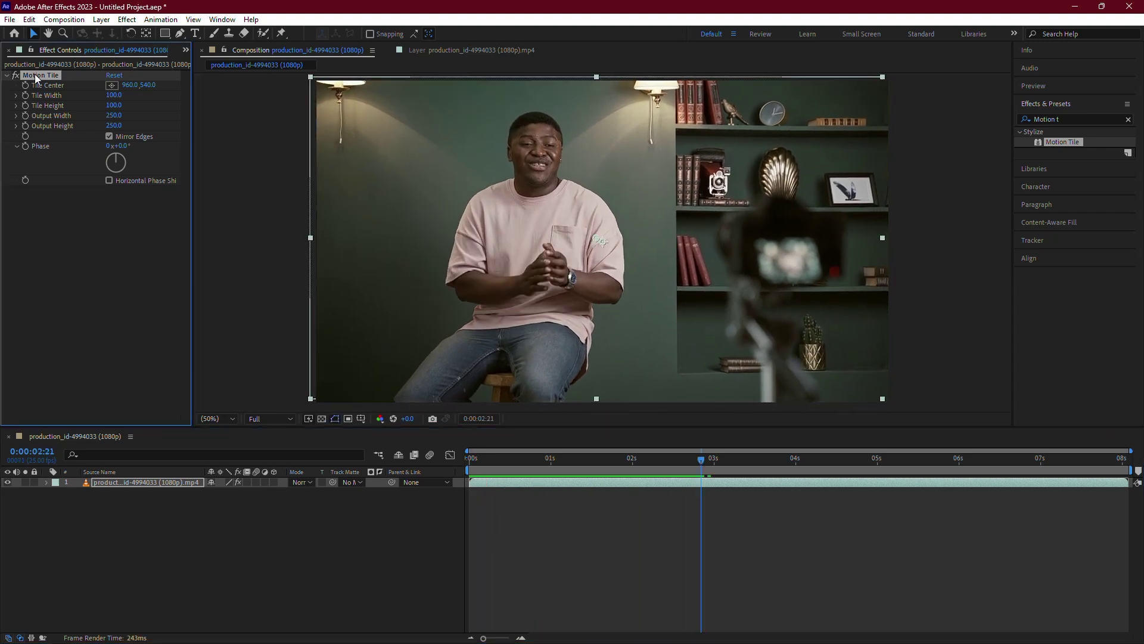
key("Delete")
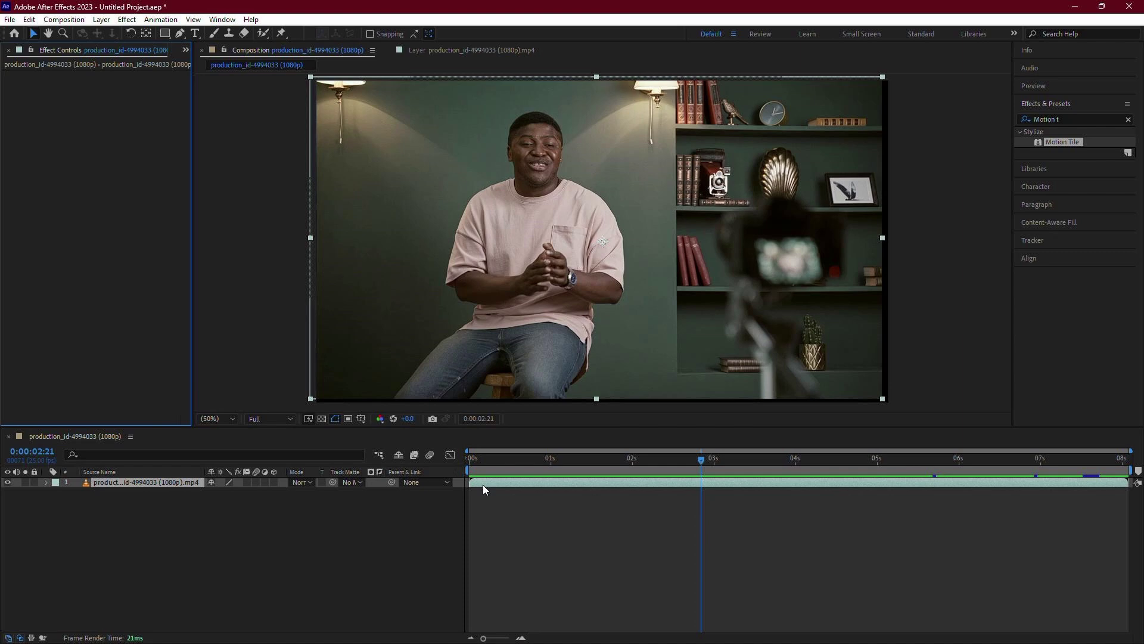
key("s")
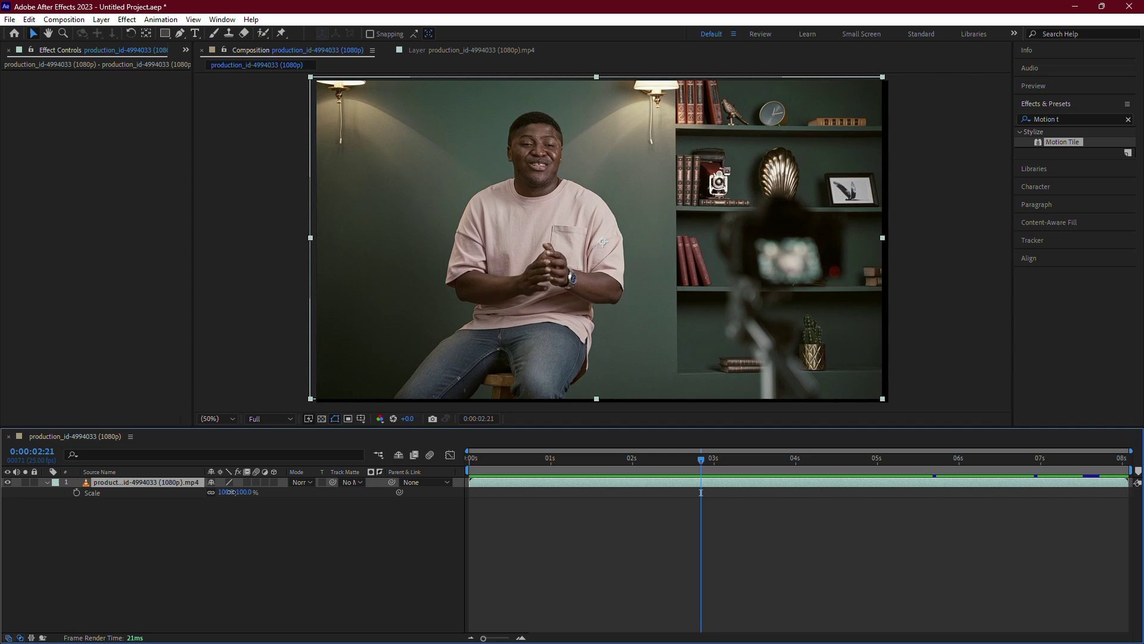
left_click_drag(230, 492, 234, 492)
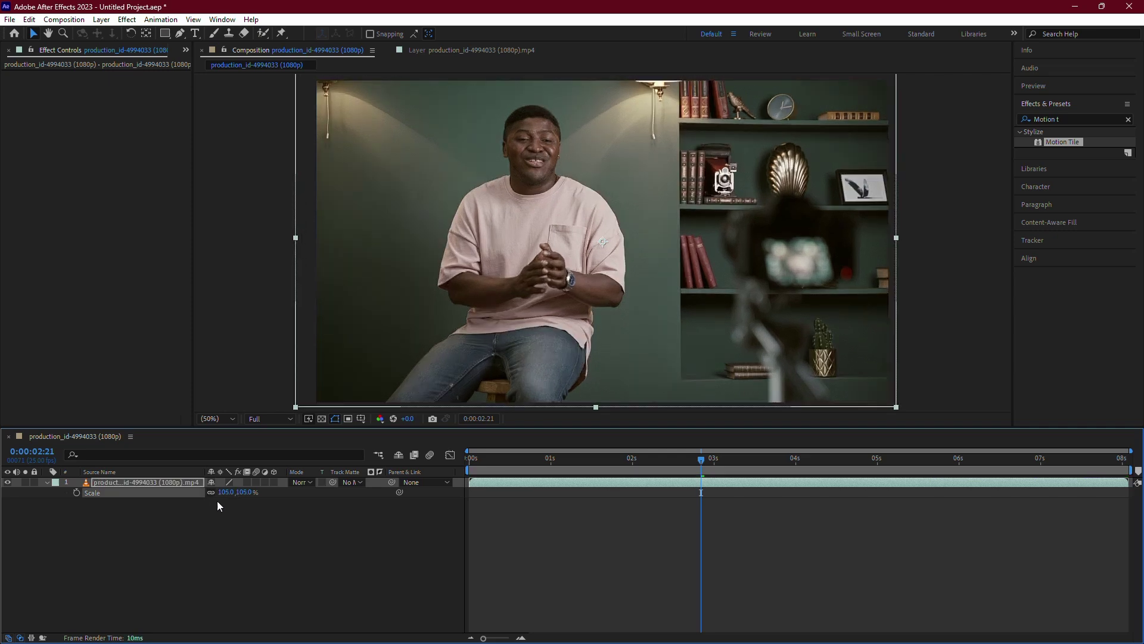
key("u")
key("u")
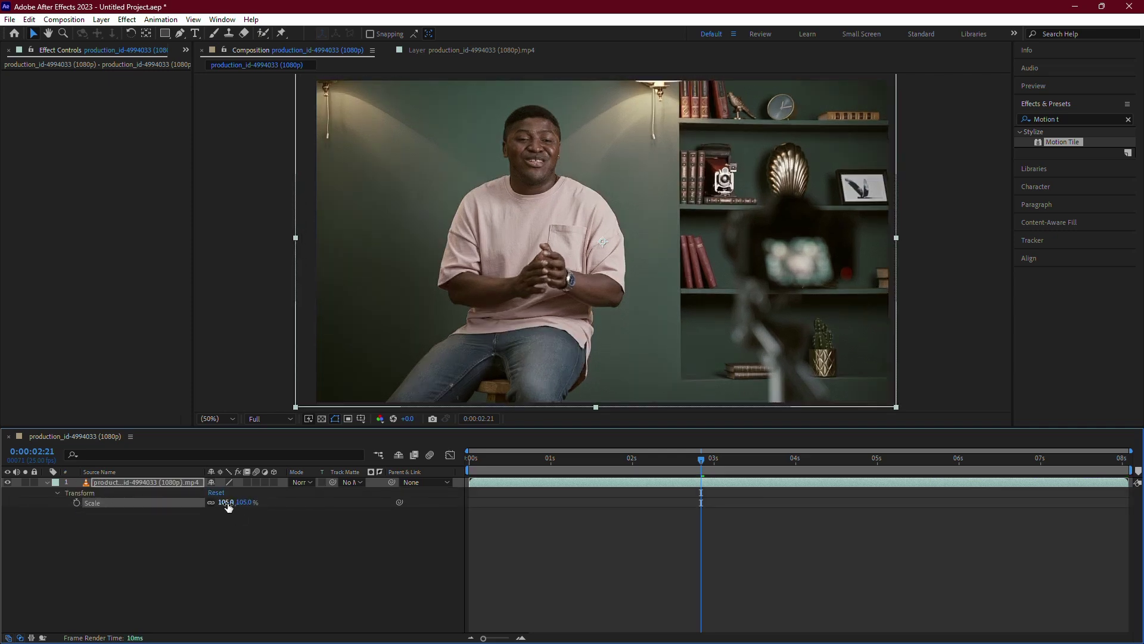
left_click_drag(221, 502, 225, 503)
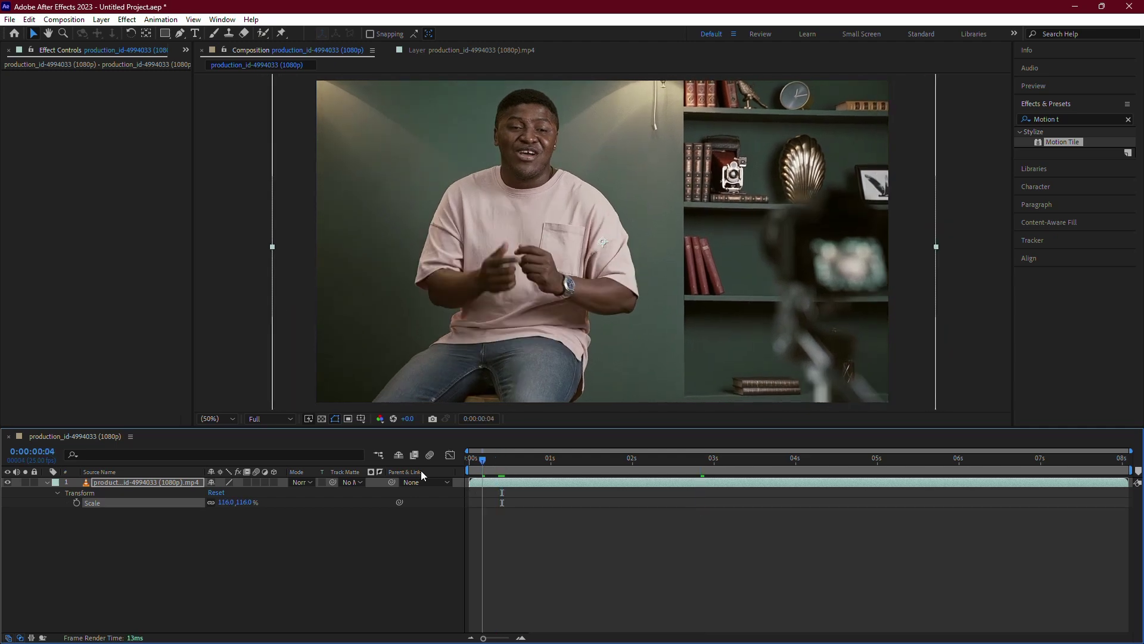
left_click(231, 419)
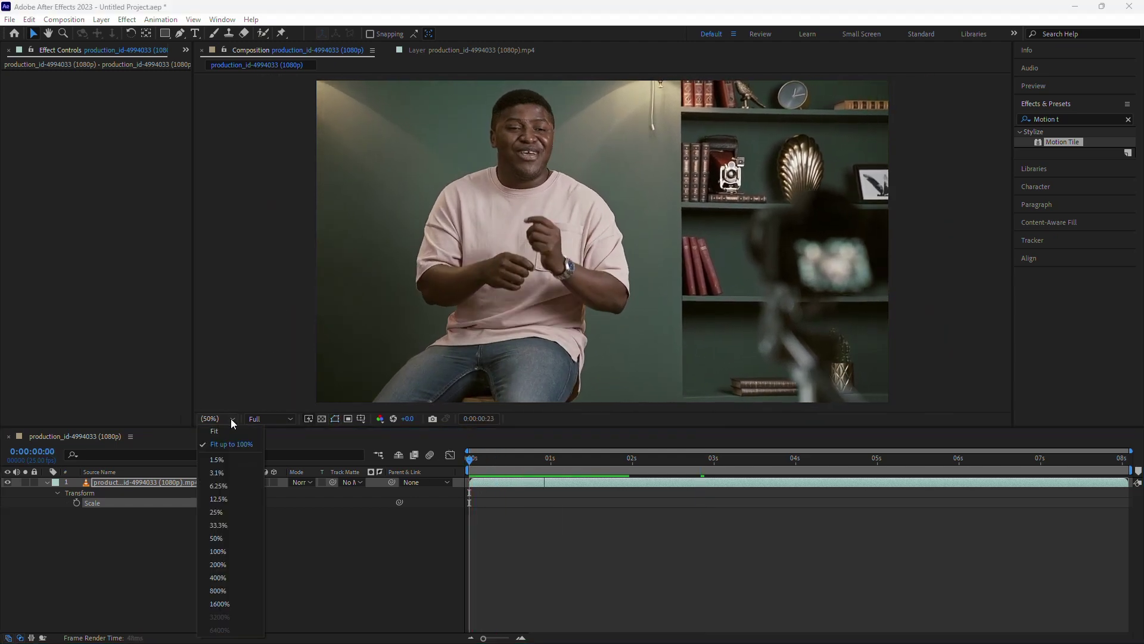
left_click(236, 451)
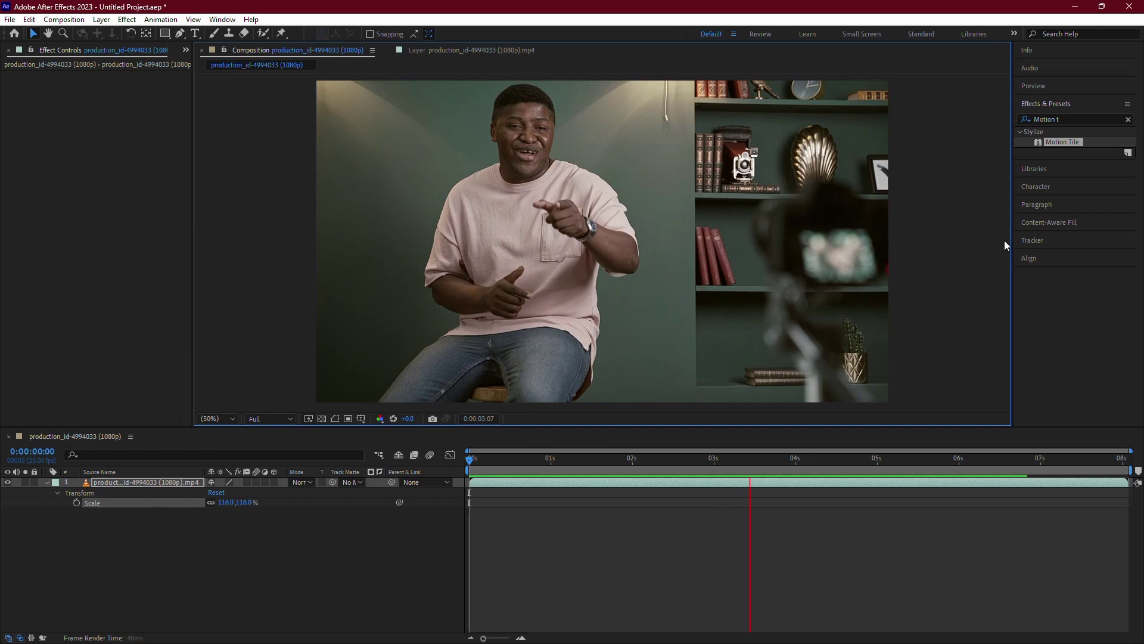